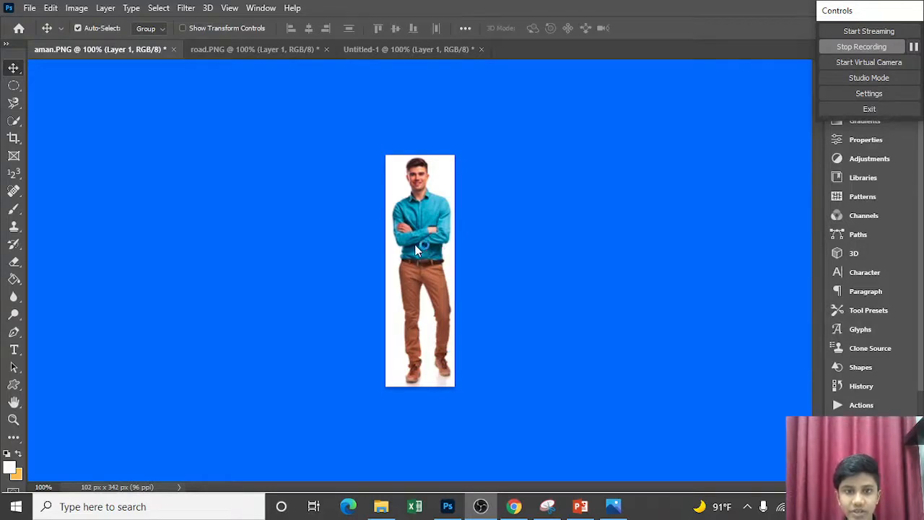
Open Select and Mask for the man's image and try a freehand lasso selection over his face and chest
{"action": "left_click", "coordinate": [156, 9]}
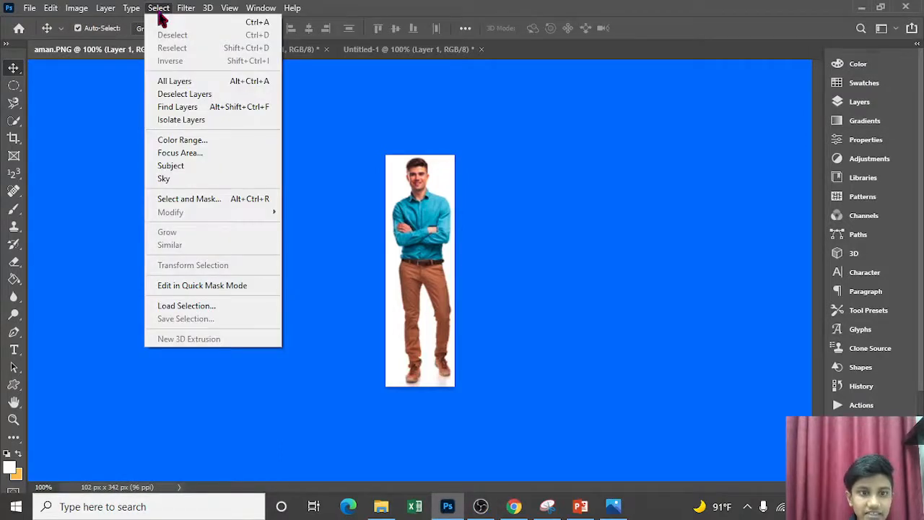
{"action": "left_click", "coordinate": [224, 203]}
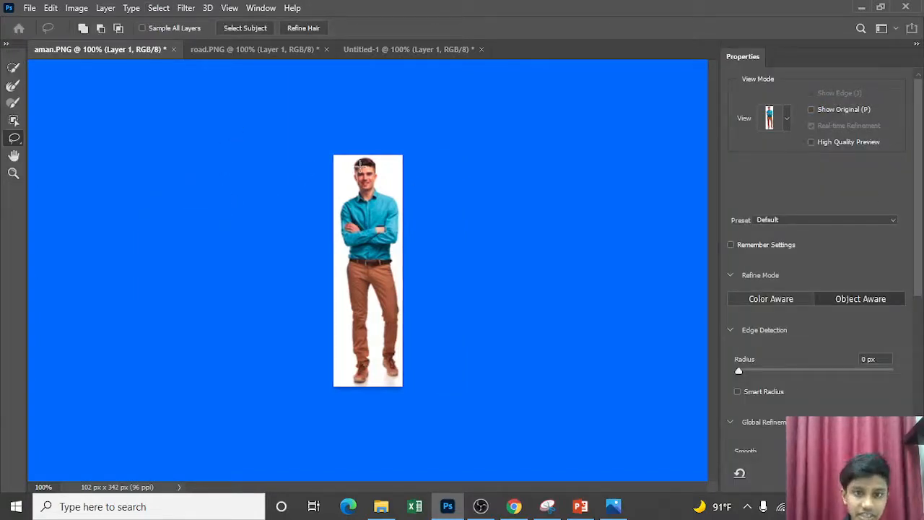
{"action": "mouse_move", "coordinate": [361, 165]}
{"action": "left_mouse_down"}
{"action": "mouse_move", "coordinate": [361, 211]}
{"action": "mouse_move", "coordinate": [382, 231]}
{"action": "mouse_move", "coordinate": [387, 217]}
{"action": "left_mouse_up"}
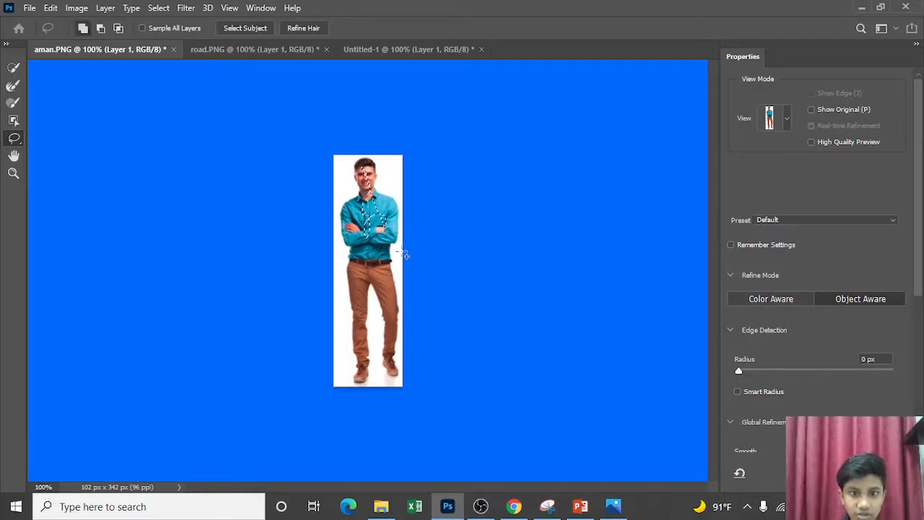
{"action": "left_click", "coordinate": [406, 254]}
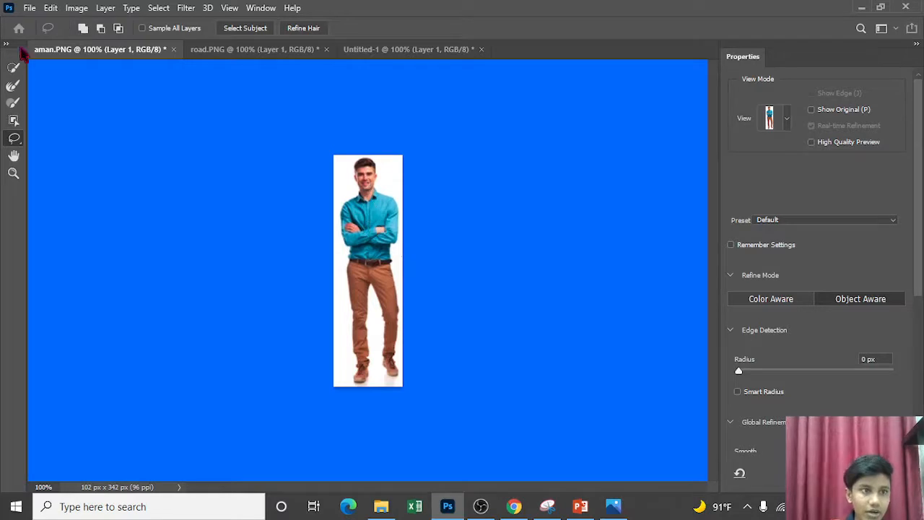
Select the whole man automatically with Select Subject and apply the result as a selection
{"action": "left_click", "coordinate": [14, 67]}
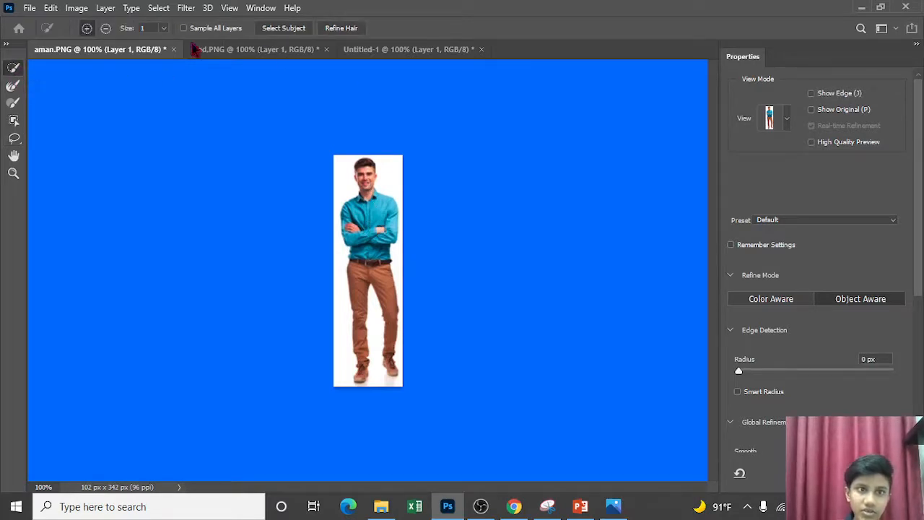
{"action": "mouse_move", "coordinate": [364, 163]}
{"action": "left_mouse_down"}
{"action": "mouse_move", "coordinate": [362, 202]}
{"action": "mouse_move", "coordinate": [390, 205]}
{"action": "mouse_move", "coordinate": [346, 216]}
{"action": "mouse_move", "coordinate": [352, 231]}
{"action": "mouse_move", "coordinate": [357, 240]}
{"action": "mouse_move", "coordinate": [386, 223]}
{"action": "mouse_move", "coordinate": [390, 229]}
{"action": "mouse_move", "coordinate": [370, 246]}
{"action": "mouse_move", "coordinate": [357, 288]}
{"action": "mouse_move", "coordinate": [362, 374]}
{"action": "mouse_move", "coordinate": [373, 278]}
{"action": "left_mouse_up"}
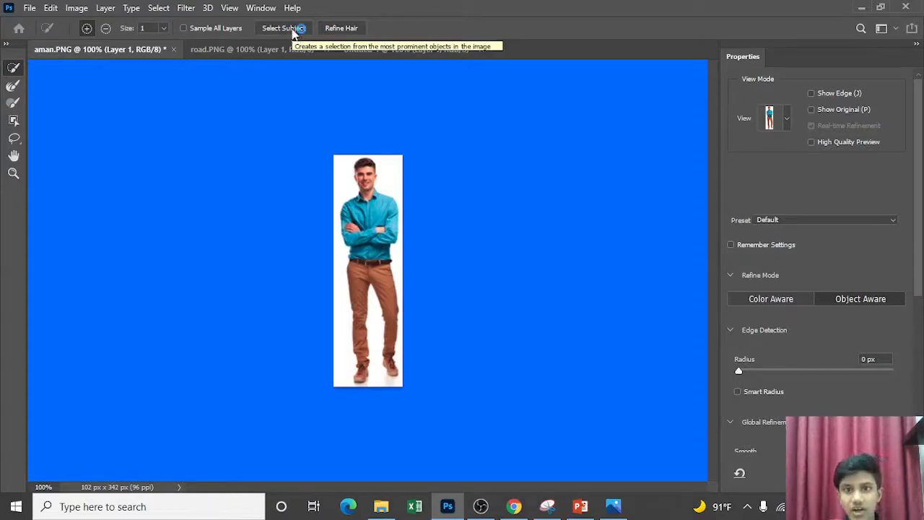
{"action": "left_click", "coordinate": [293, 33]}
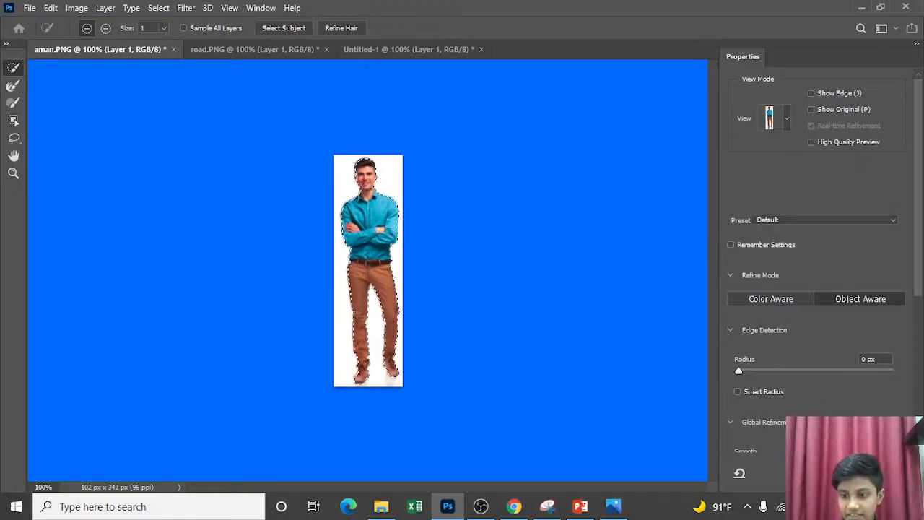
{"action": "left_click", "coordinate": [875, 473]}
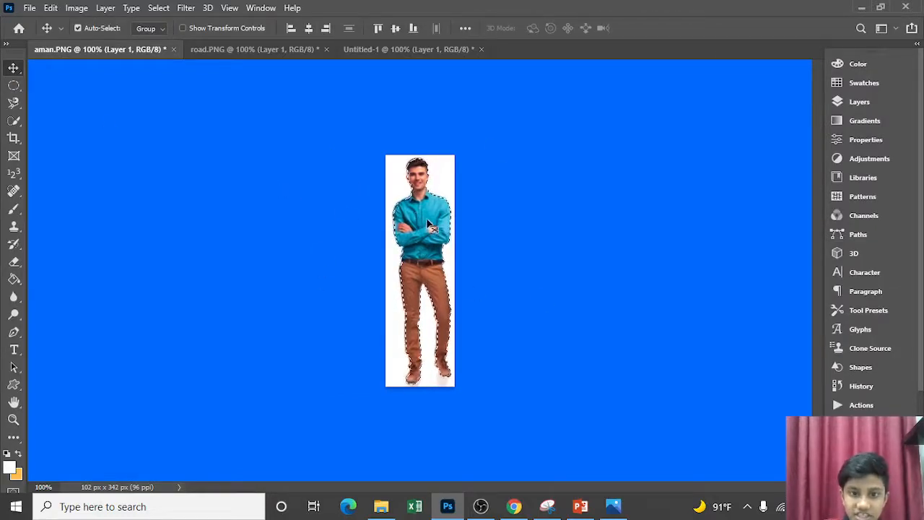
Copy the selected man from aman.PNG and paste him into the road.PNG document
{"action": "left_click_drag", "start_coordinate": [401, 185], "coordinate": [425, 218]}
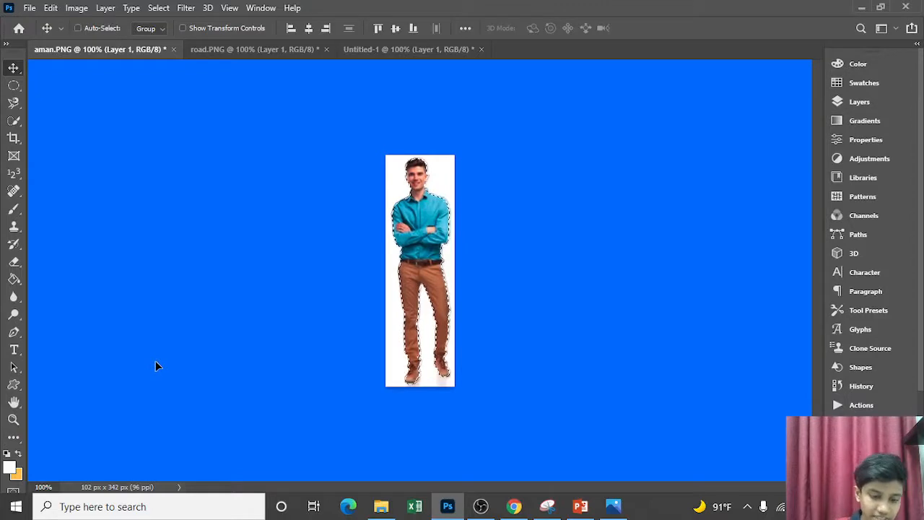
{"action": "left_click", "coordinate": [263, 52]}
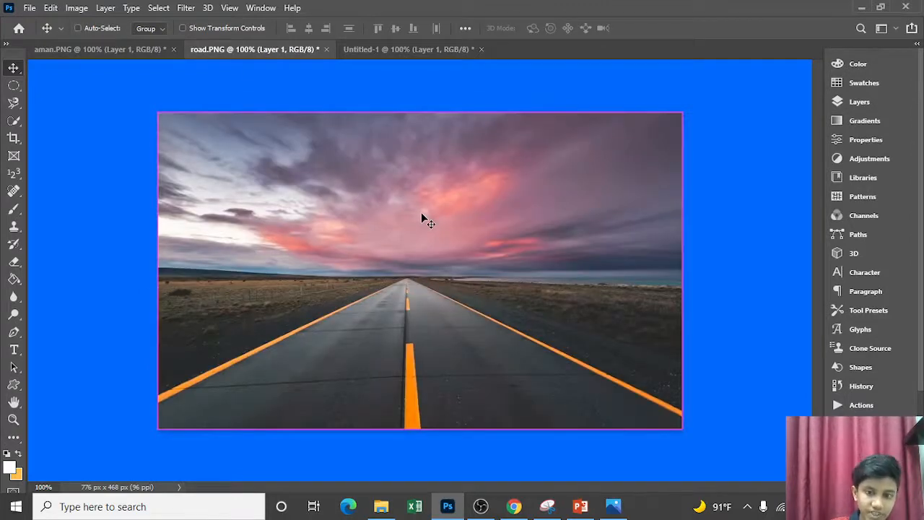
{"action": "key", "text": "ctrl+v"}
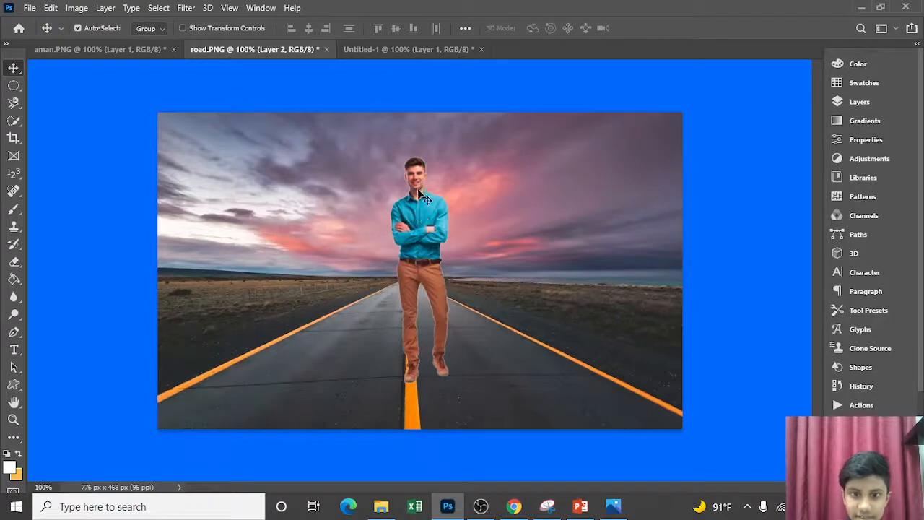
Move the pasted man just right of the road's centre line and scale him proportionally to about 79%
{"action": "left_click_drag", "start_coordinate": [419, 184], "coordinate": [455, 223]}
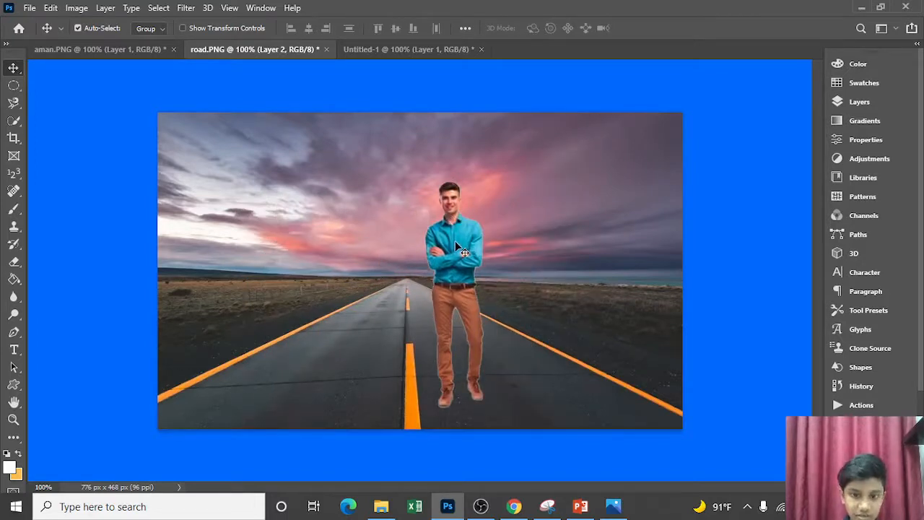
{"action": "key", "text": "ctrl"}
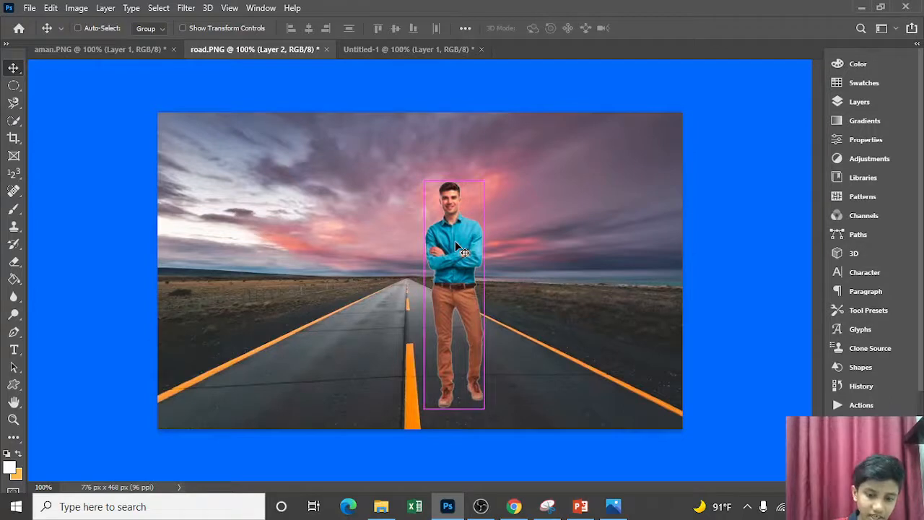
{"action": "key", "text": "ctrl+t"}
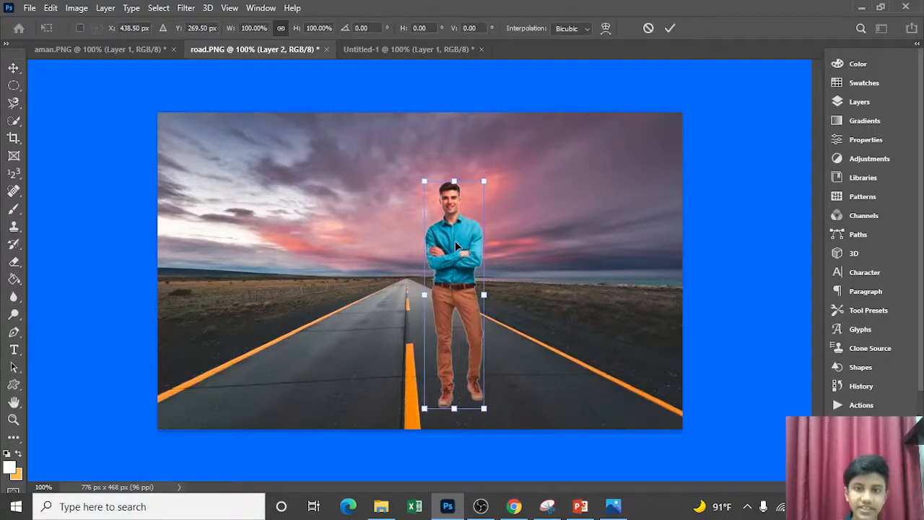
{"action": "left_click_drag", "start_coordinate": [422, 182], "coordinate": [425, 227]}
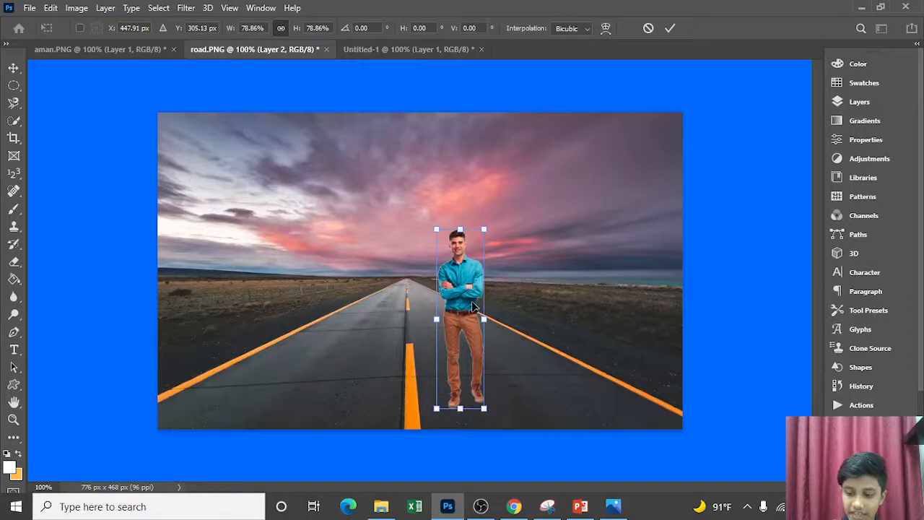
{"action": "key", "text": "Return"}
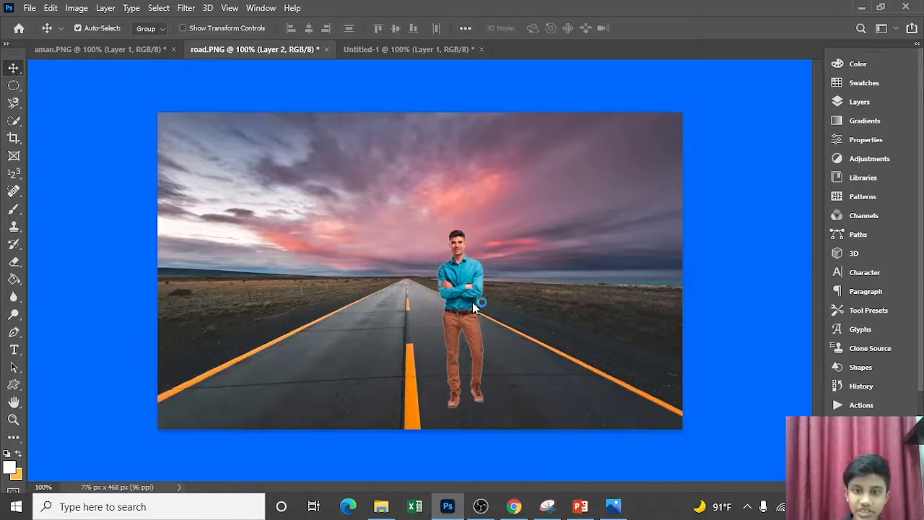
Move the man onto the road's yellow centre line at the lower image edge, nudging him until he straddles the line
{"action": "left_click_drag", "start_coordinate": [467, 296], "coordinate": [416, 329]}
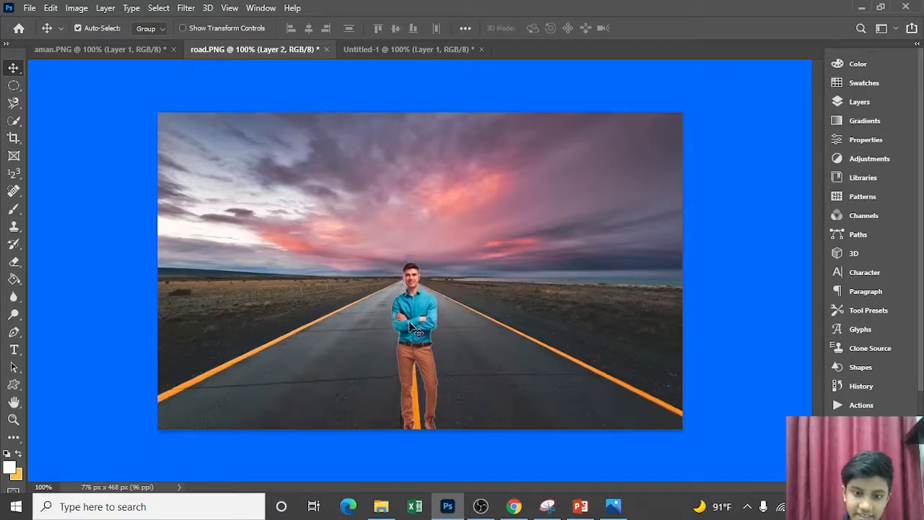
{"action": "key", "text": "Down"}
{"action": "key", "text": "Down"}
{"action": "key", "text": "Down"}
{"action": "key", "text": "Right"}
{"action": "key", "text": "Left"}
{"action": "key", "text": "Left"}
{"action": "key", "text": "Left"}
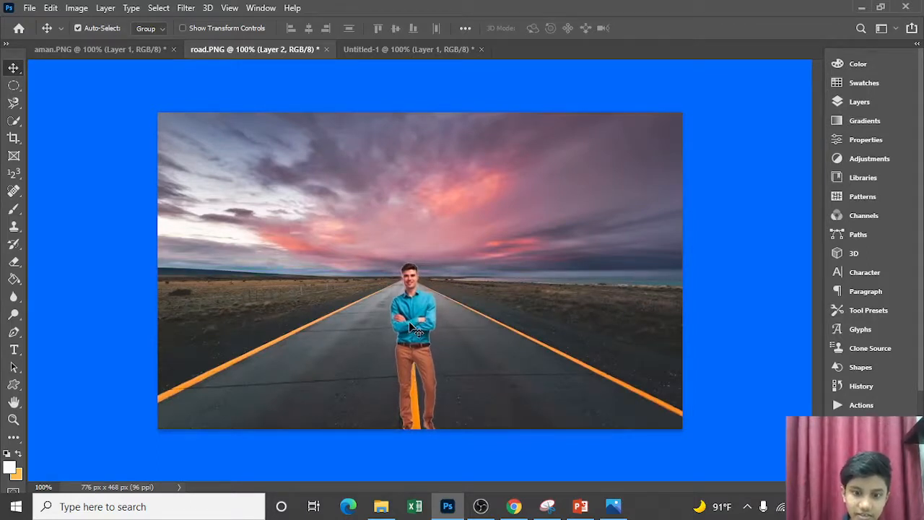
{"action": "key", "text": "Left"}
{"action": "key", "text": "Left"}
{"action": "key", "text": "Left"}
{"action": "key", "text": "Left"}
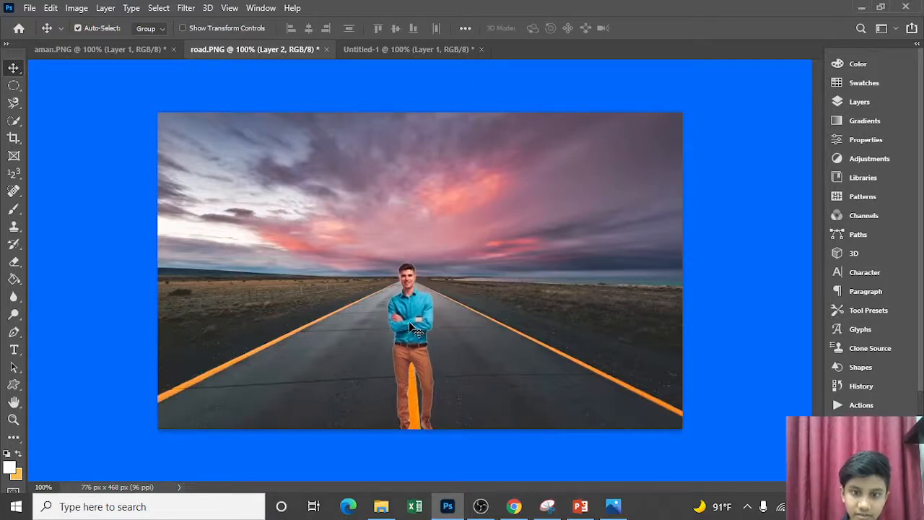
{"action": "key", "text": "Left"}
{"action": "key", "text": "Left"}
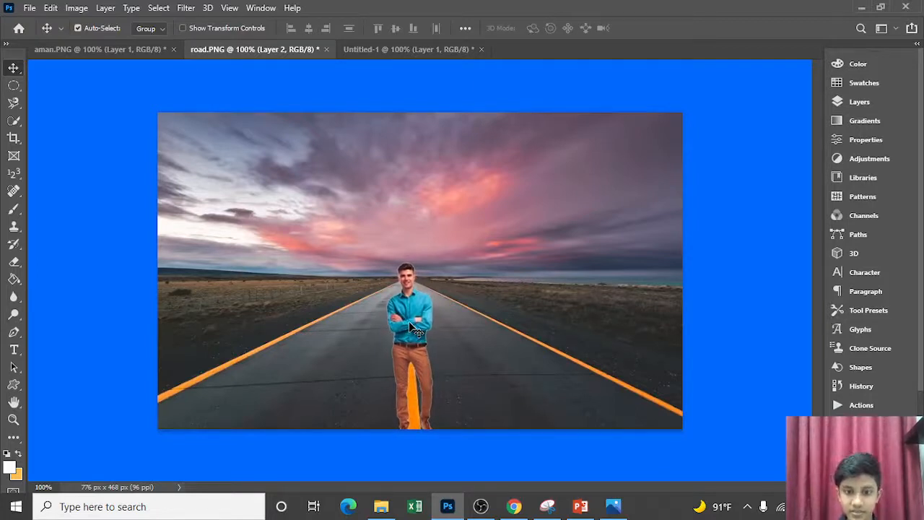
{"action": "key", "text": "Left"}
{"action": "key", "text": "Left"}
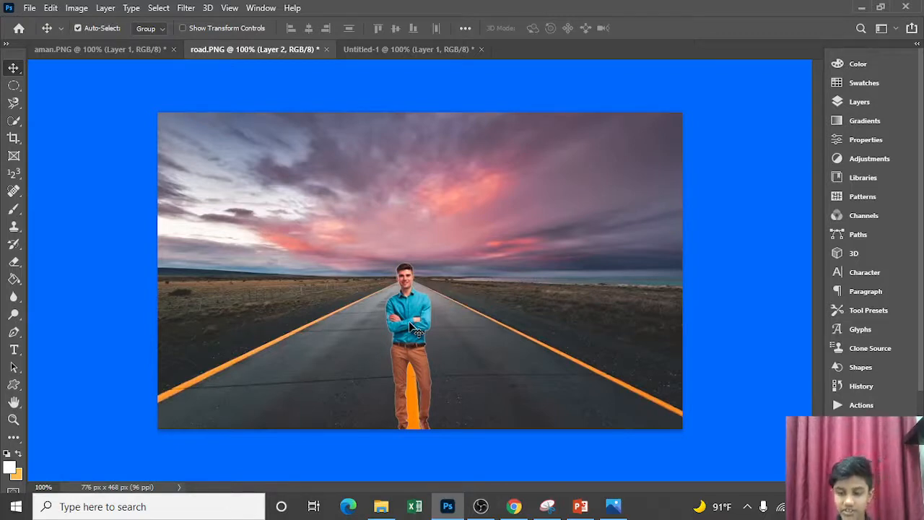
{"action": "key", "text": "Left"}
{"action": "key", "text": "Left"}
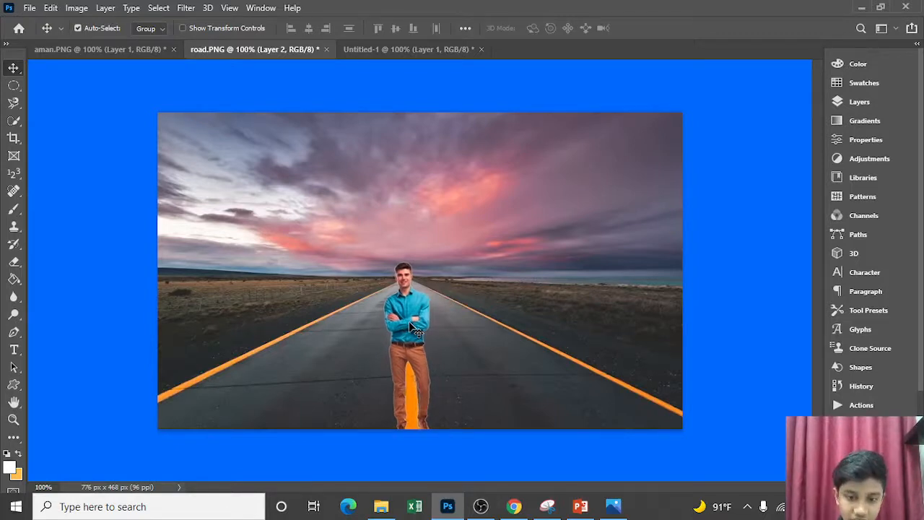
{"action": "key", "text": "Left"}
{"action": "key", "text": "Right"}
{"action": "key", "text": "Right"}
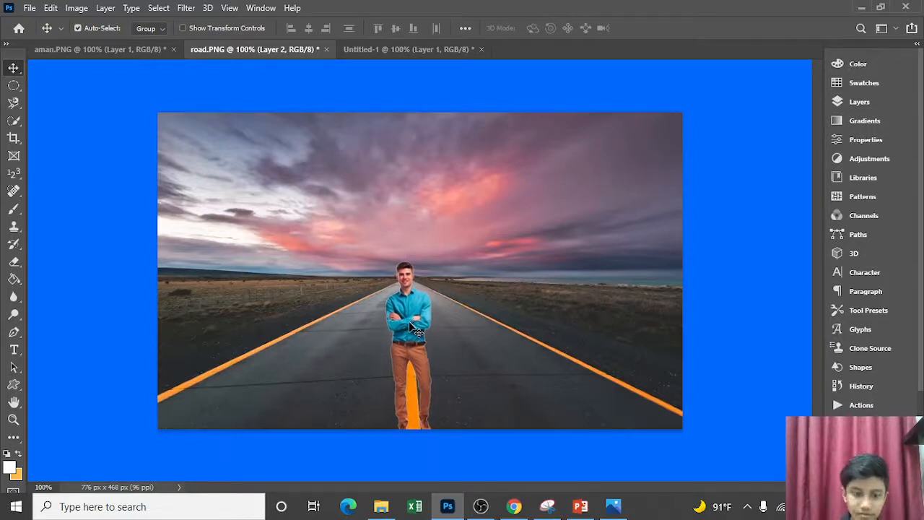
Enlarge the man proportionally to about 101.7% with Free Transform
{"action": "key", "text": "ctrl+t"}
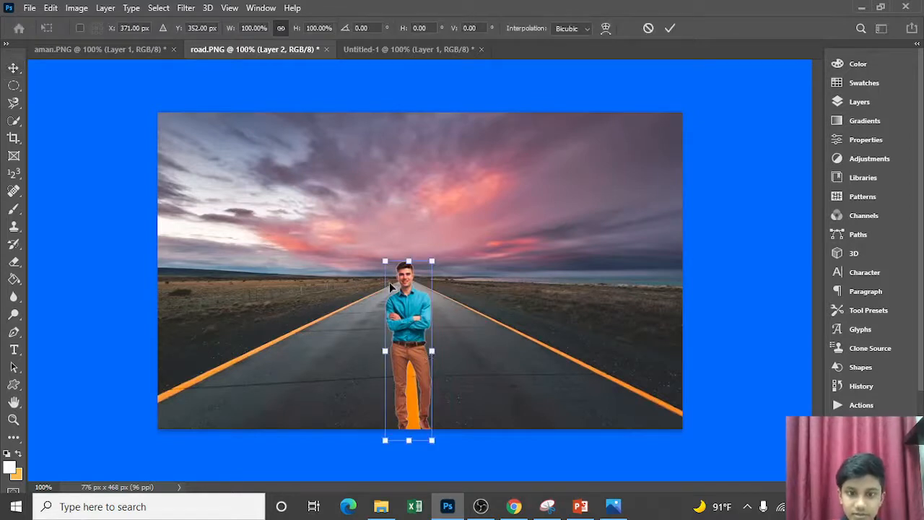
{"action": "left_click_drag", "start_coordinate": [385, 264], "coordinate": [382, 261]}
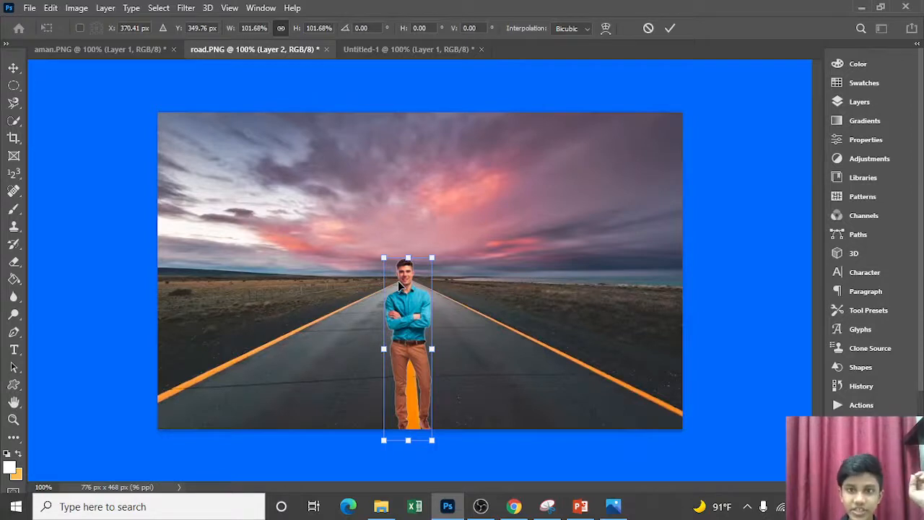
{"action": "key", "text": "Return"}
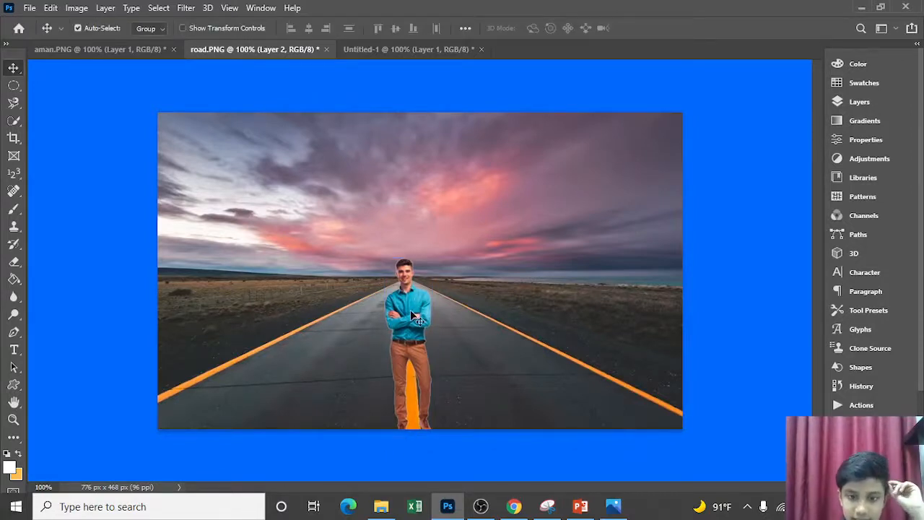
Nudge the man slightly upward and fine-tune his horizontal position over the yellow centre line
{"action": "key", "text": "Up"}
{"action": "key", "text": "Up"}
{"action": "key", "text": "Up"}
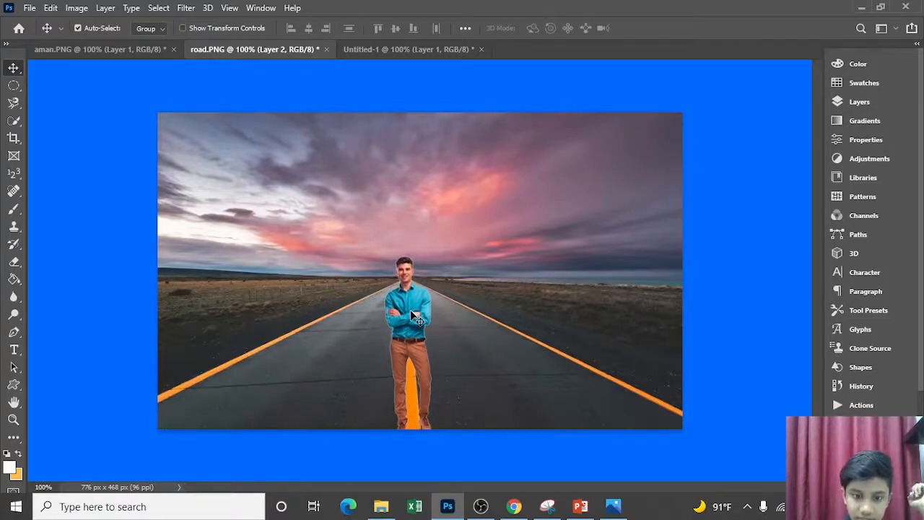
{"action": "key", "text": "Up"}
{"action": "key", "text": "Up"}
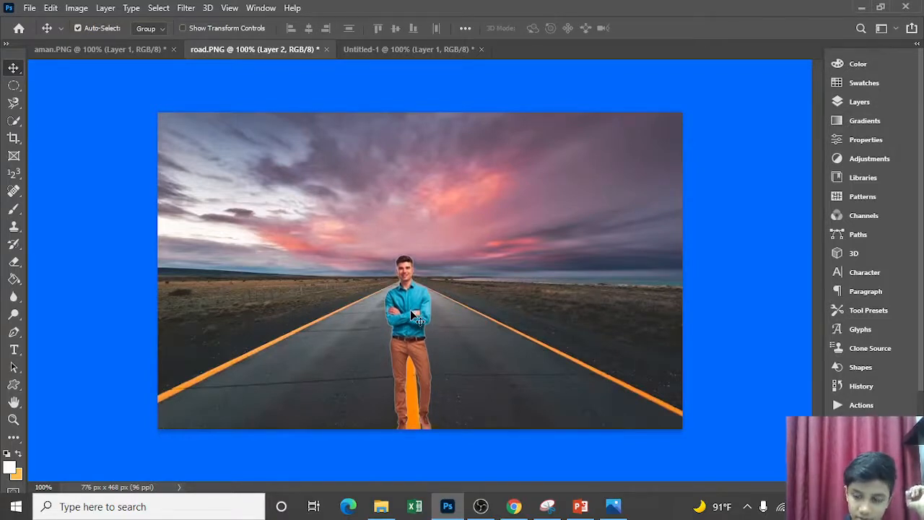
{"action": "key", "text": "Left"}
{"action": "key", "text": "Left"}
{"action": "key", "text": "Right"}
{"action": "key", "text": "Right"}
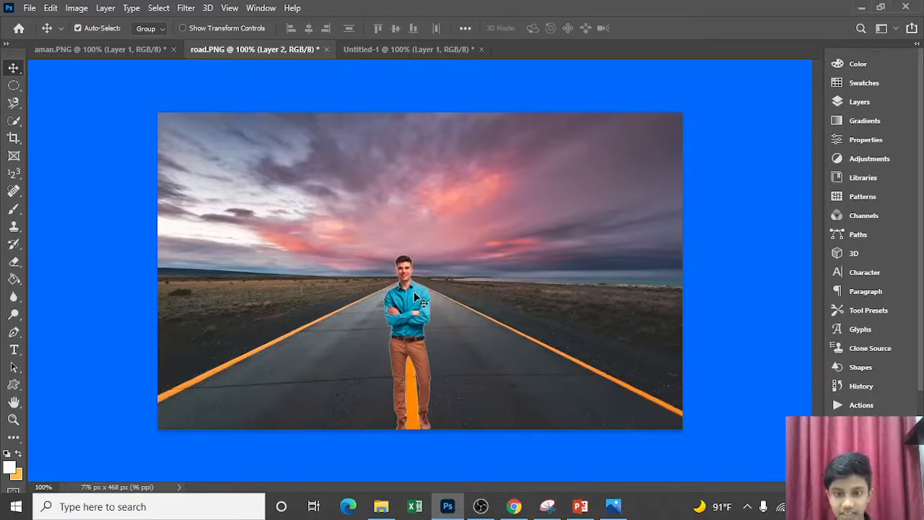
Switch to the aman.PNG document and activate the Object Selection tool
{"action": "left_click", "coordinate": [131, 56]}
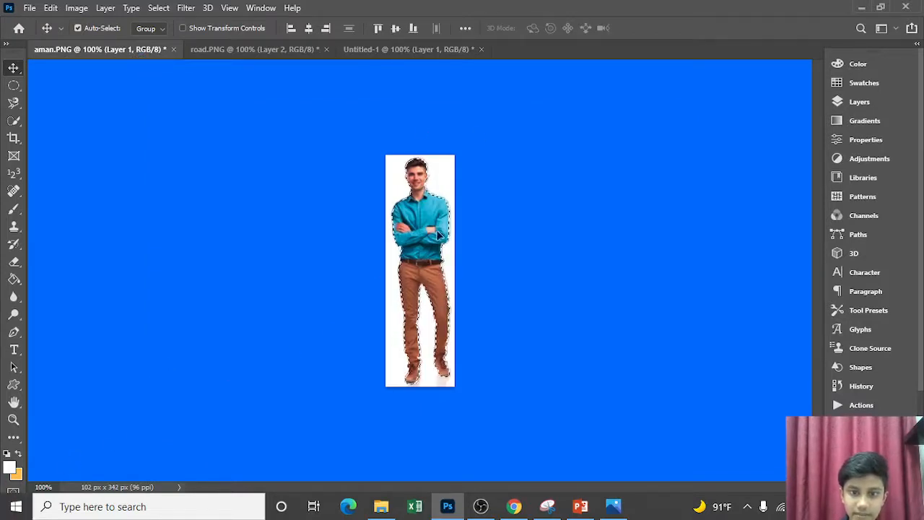
{"action": "left_click", "coordinate": [481, 507]}
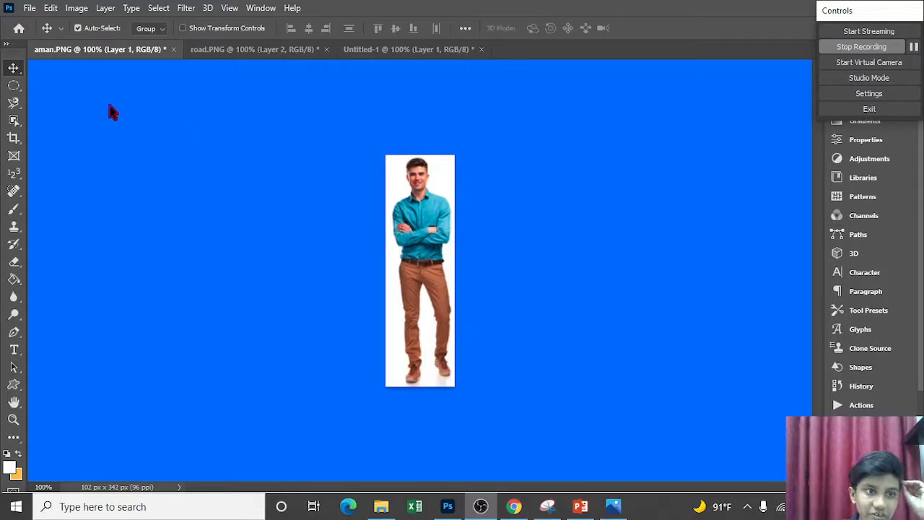
{"action": "left_click", "coordinate": [14, 121]}
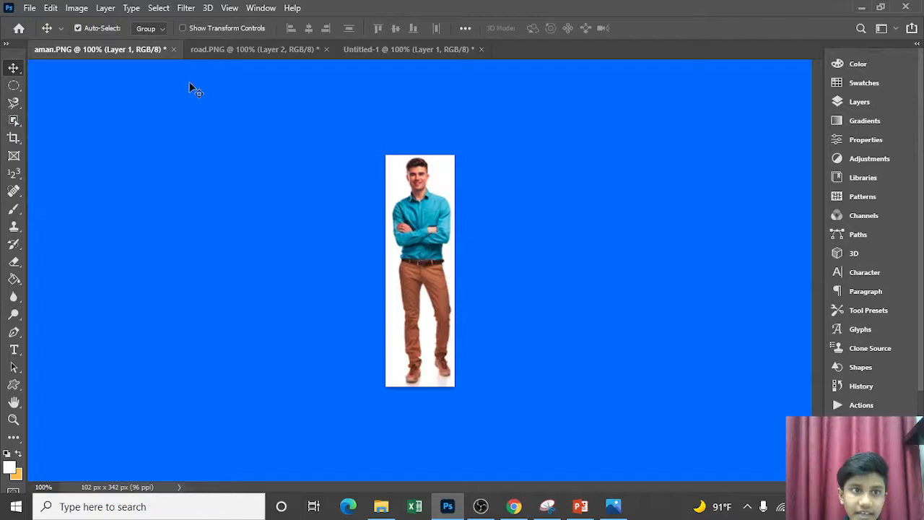
{"action": "left_click", "coordinate": [15, 121]}
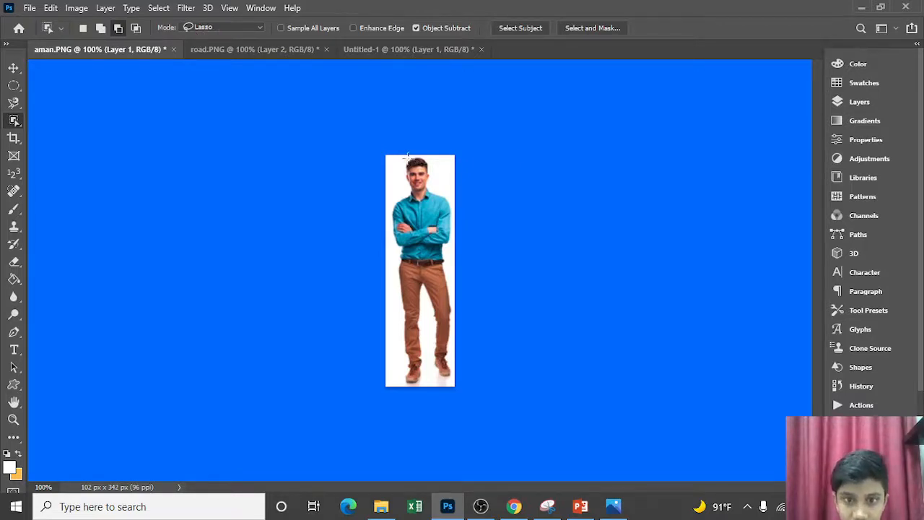
Select the man by outlining his whole figure with Object Selection in Lasso mode, and clear the selection
{"action": "key", "text": "ctrl+plus"}
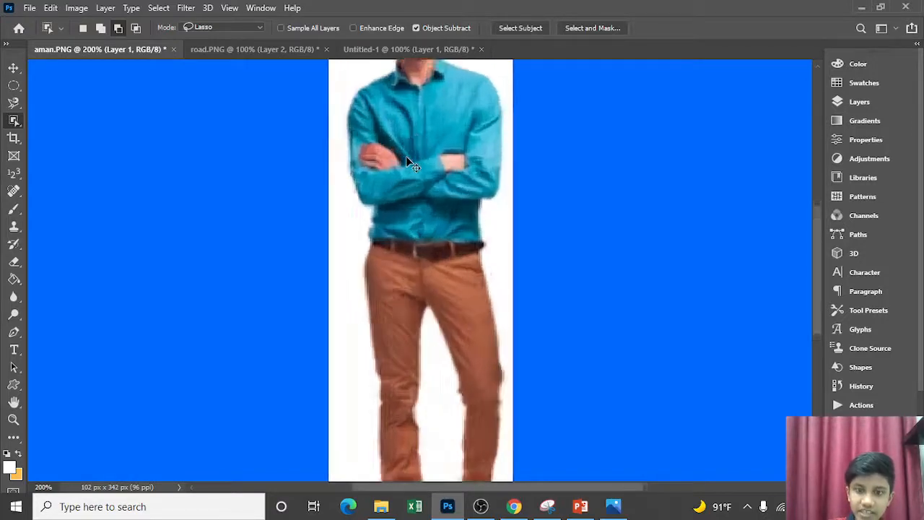
{"action": "key", "text": "ctrl+plus"}
{"action": "scroll", "coordinate": [408, 159], "scroll_direction": "up", "scroll_amount": 5}
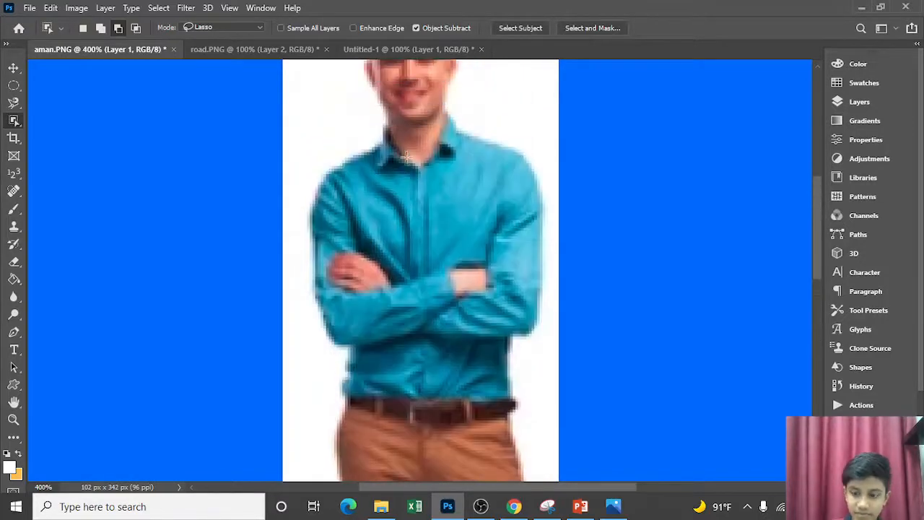
{"action": "key", "text": "ctrl+minus"}
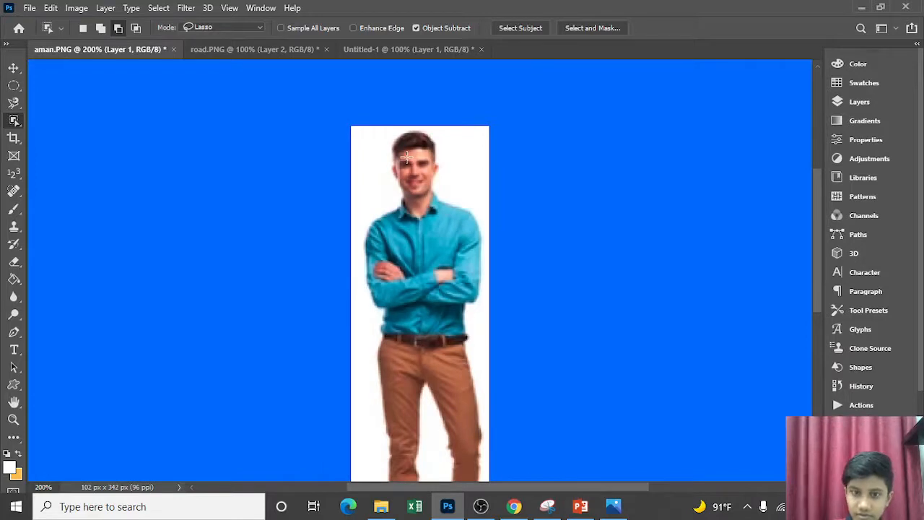
{"action": "scroll", "coordinate": [706, 97], "scroll_direction": "down", "scroll_amount": 3}
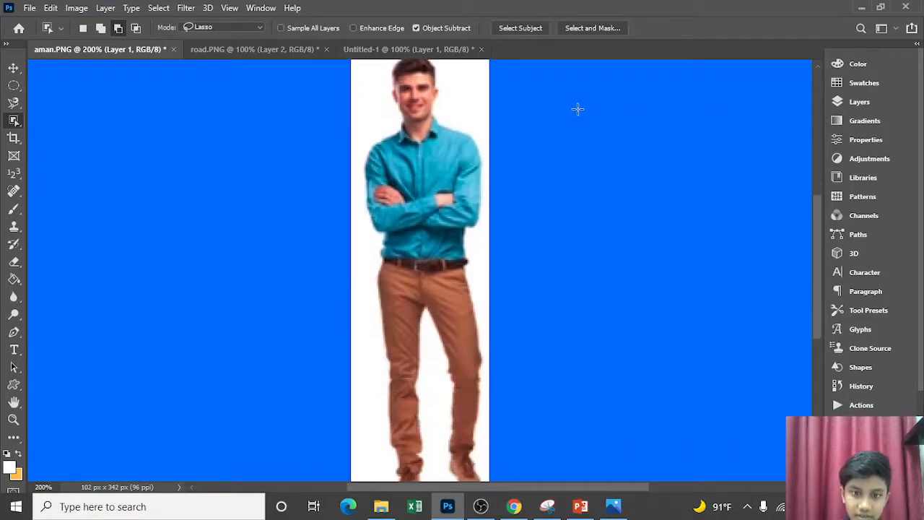
{"action": "key", "text": "ctrl+minus"}
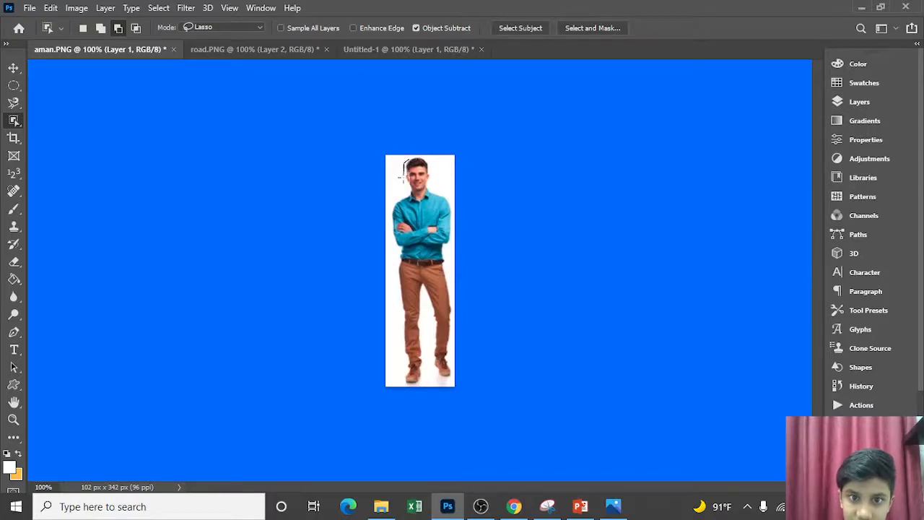
{"action": "mouse_move", "coordinate": [402, 180]}
{"action": "left_mouse_down"}
{"action": "mouse_move", "coordinate": [408, 194]}
{"action": "mouse_move", "coordinate": [396, 202]}
{"action": "left_mouse_up"}
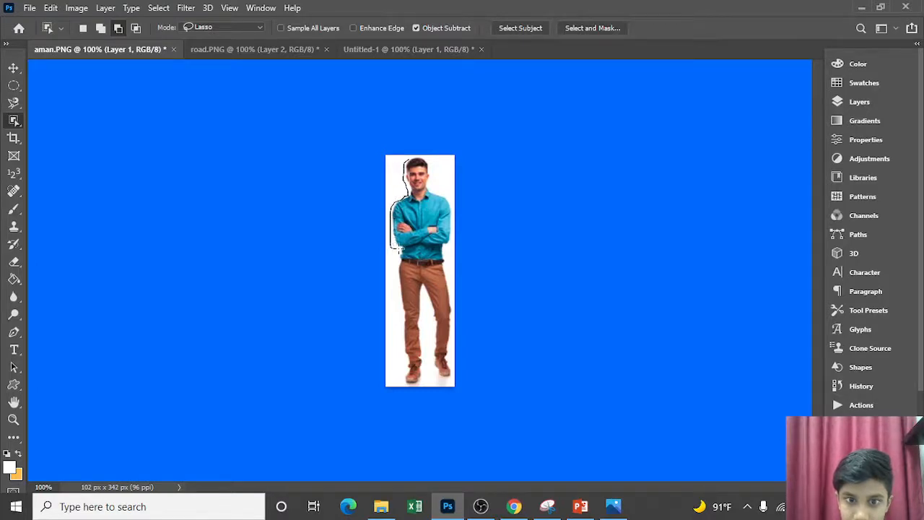
{"action": "mouse_move", "coordinate": [398, 247]}
{"action": "left_mouse_down"}
{"action": "mouse_move", "coordinate": [402, 388]}
{"action": "mouse_move", "coordinate": [416, 390]}
{"action": "mouse_move", "coordinate": [430, 367]}
{"action": "mouse_move", "coordinate": [452, 385]}
{"action": "mouse_move", "coordinate": [458, 299]}
{"action": "mouse_move", "coordinate": [447, 250]}
{"action": "mouse_move", "coordinate": [457, 208]}
{"action": "mouse_move", "coordinate": [436, 173]}
{"action": "left_mouse_up"}
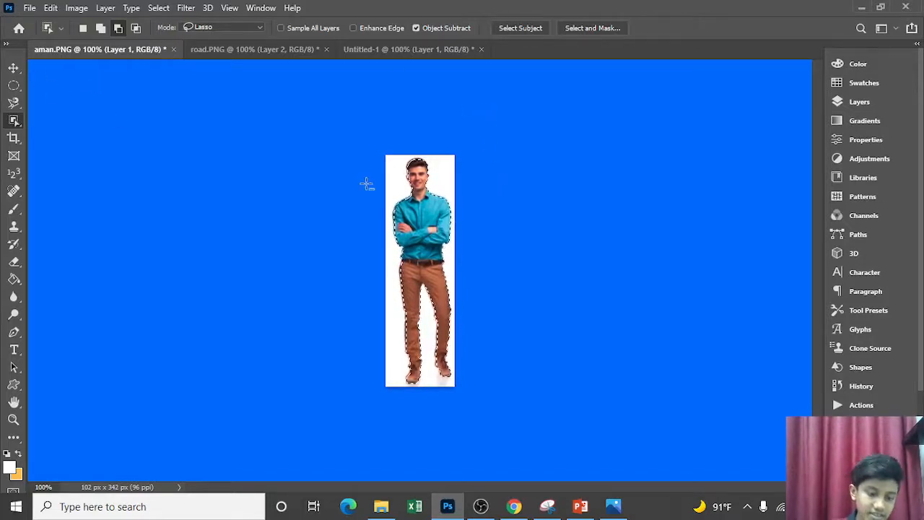
{"action": "left_click", "coordinate": [159, 8]}
{"action": "left_click", "coordinate": [182, 35]}
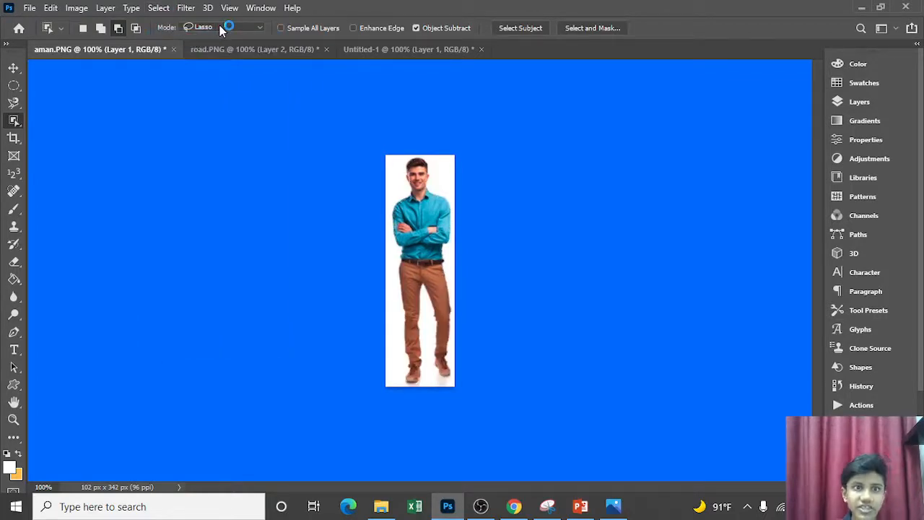
Set Object Selection to Rectangle mode and select the man with a rectangle around the entire image
{"action": "left_click", "coordinate": [221, 29]}
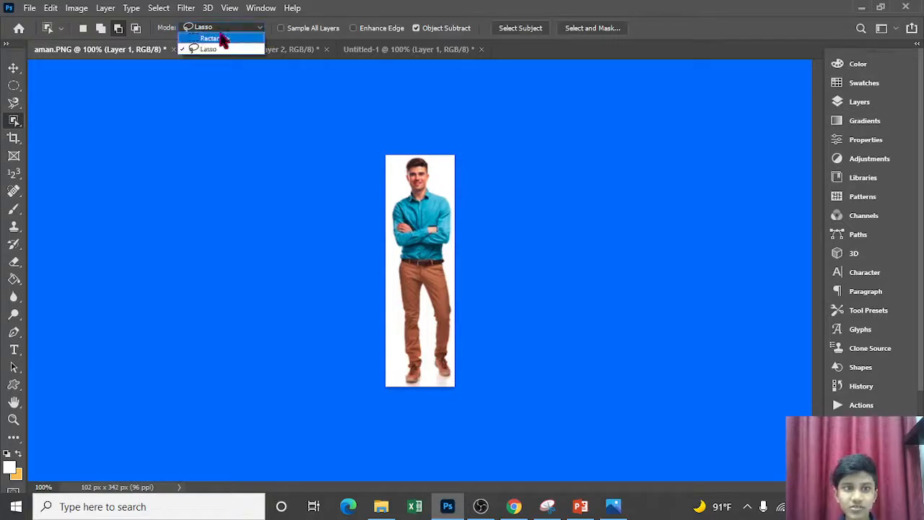
{"action": "left_click", "coordinate": [216, 38]}
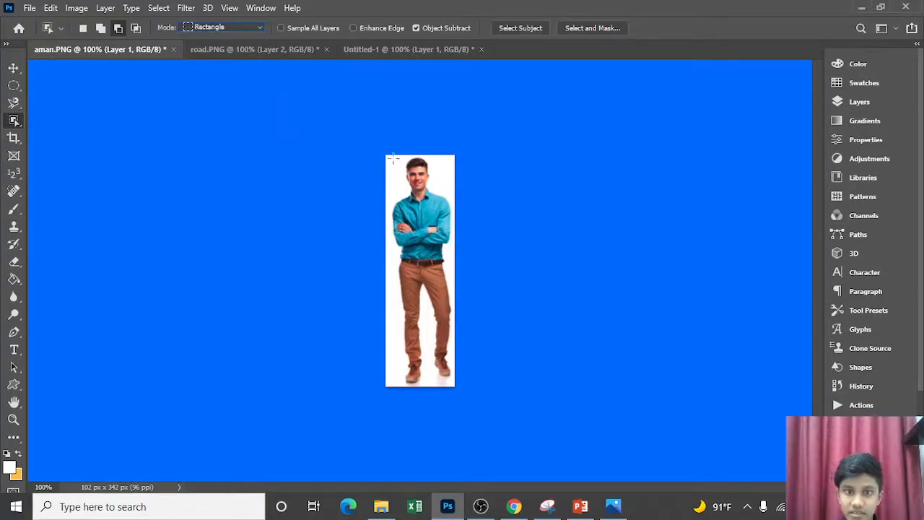
{"action": "left_click", "coordinate": [245, 29]}
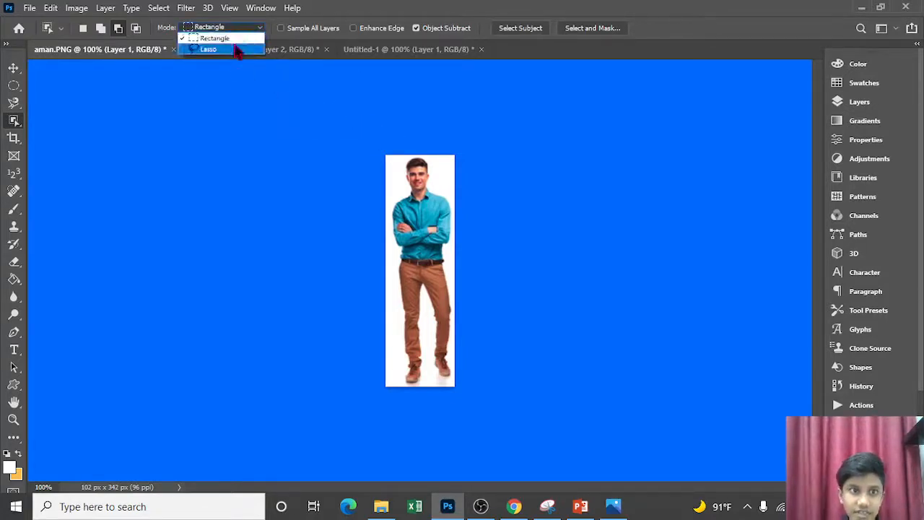
{"action": "left_click", "coordinate": [237, 49]}
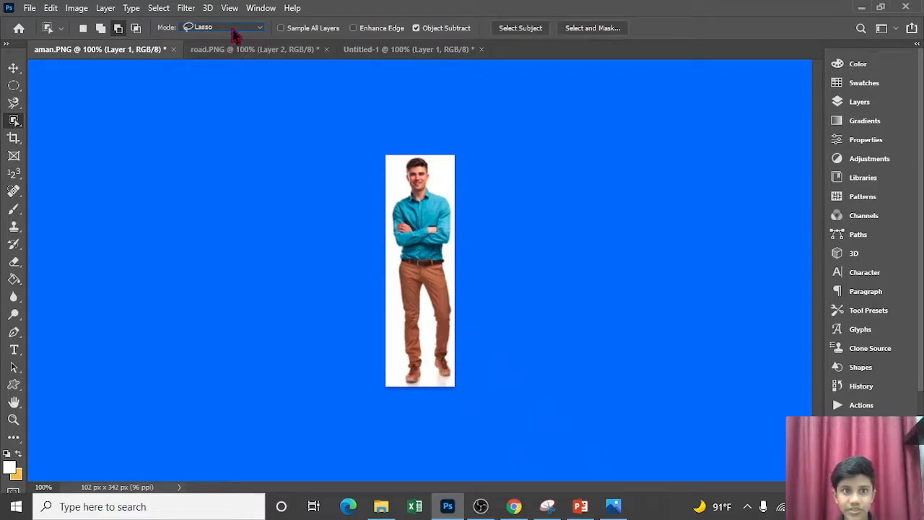
{"action": "left_click", "coordinate": [234, 29]}
{"action": "left_click", "coordinate": [233, 39]}
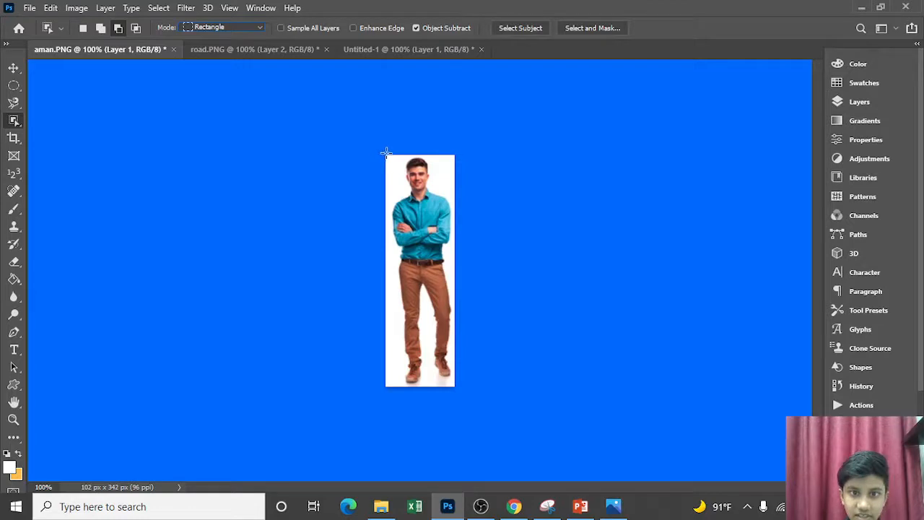
{"action": "left_click_drag", "start_coordinate": [386, 154], "coordinate": [454, 387]}
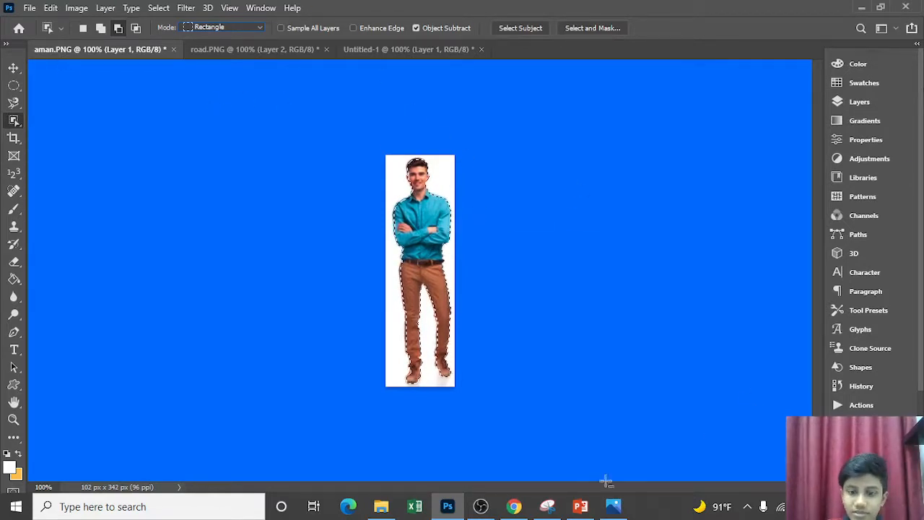
{"action": "left_click", "coordinate": [482, 510]}
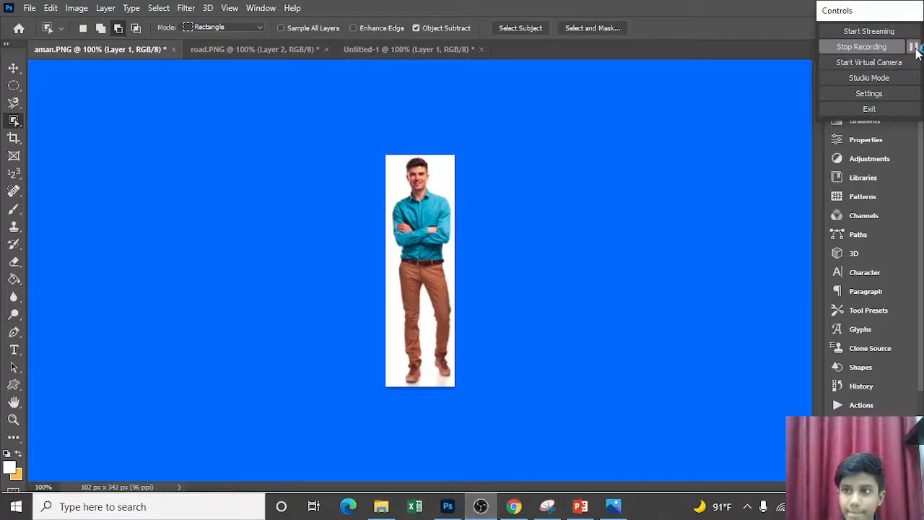
{"action": "left_click", "coordinate": [507, 202]}
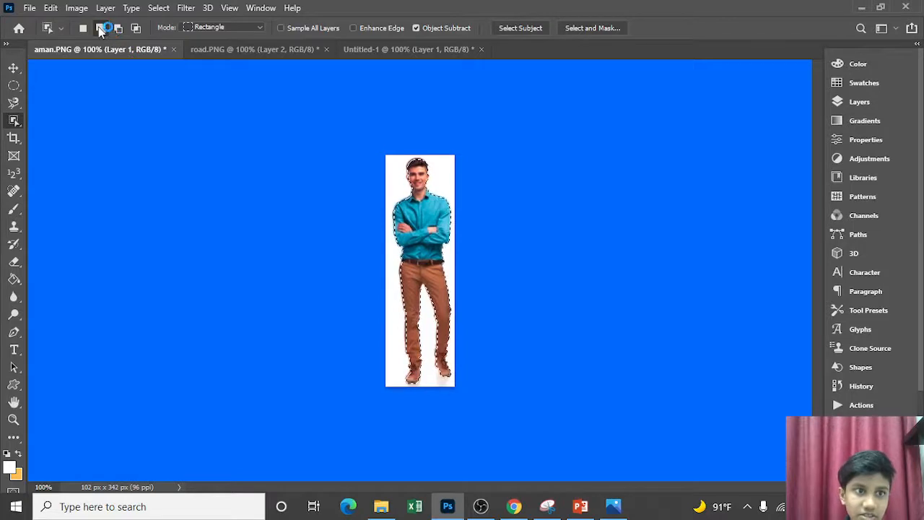
Subtract the lower leg and foot on the image's left side from the man's selection, and deselect everything
{"action": "left_click", "coordinate": [101, 28]}
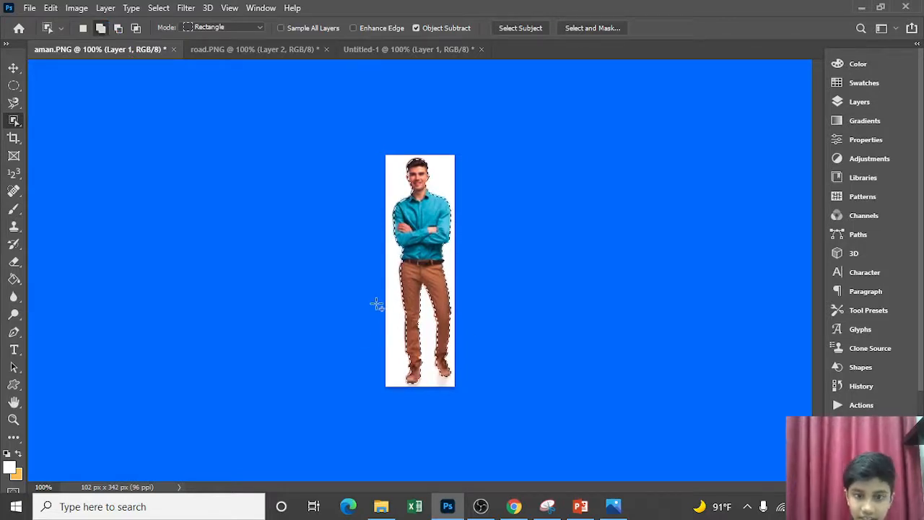
{"action": "left_click", "coordinate": [119, 29]}
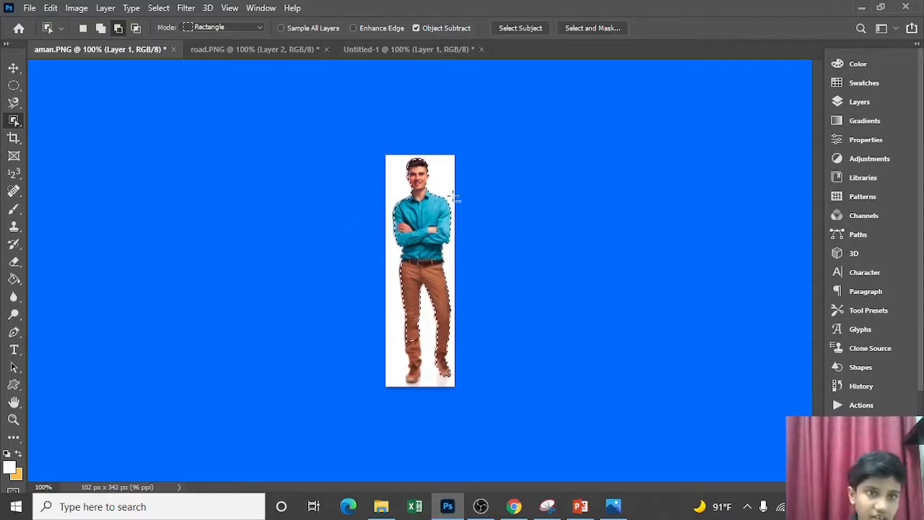
{"action": "left_click", "coordinate": [159, 8]}
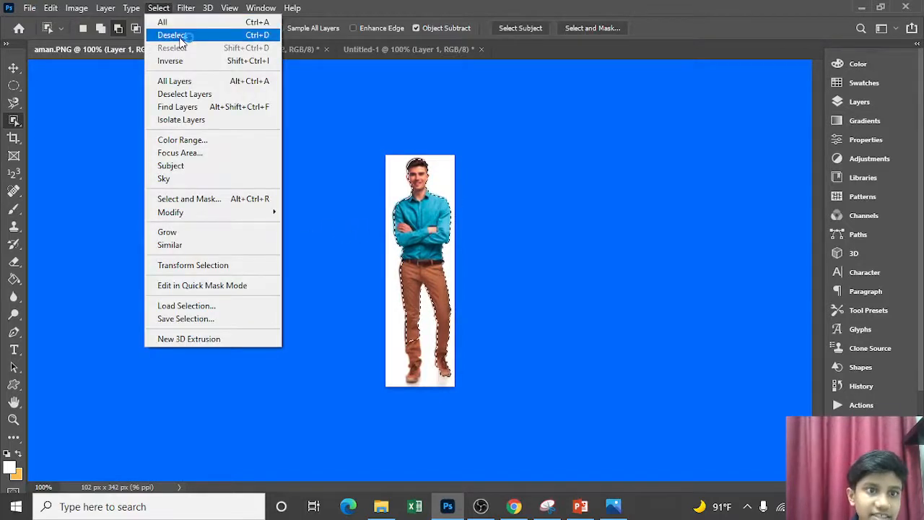
{"action": "left_click", "coordinate": [177, 35]}
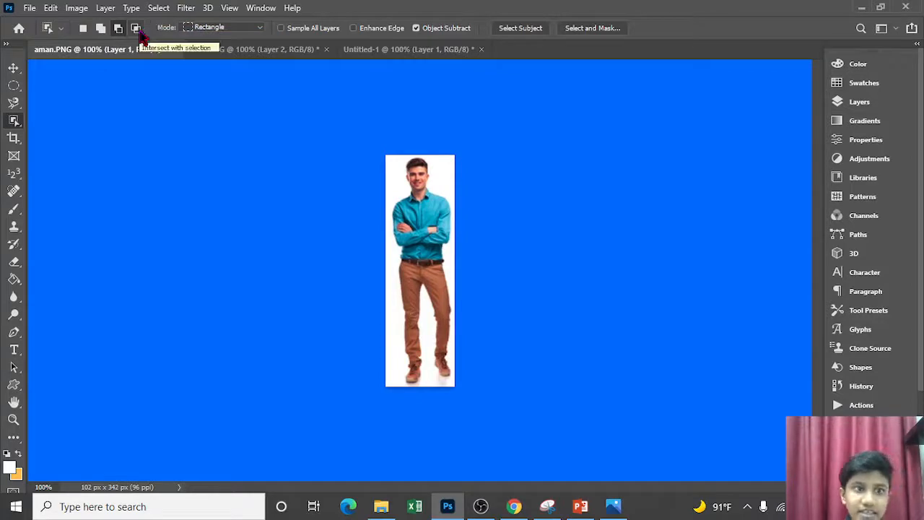
Try to select only the man's head with a rectangular Object Selection set to add to the selection, and deselect
{"action": "left_click", "coordinate": [137, 29]}
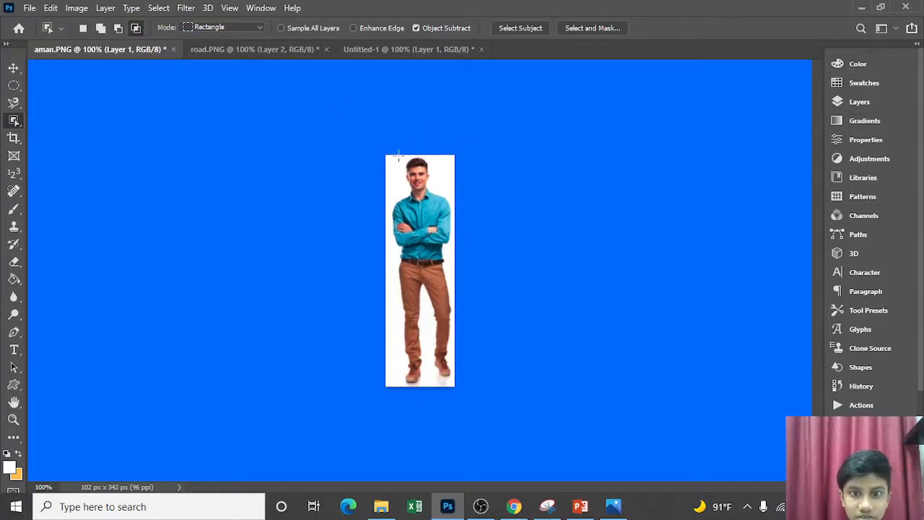
{"action": "left_click", "coordinate": [100, 29]}
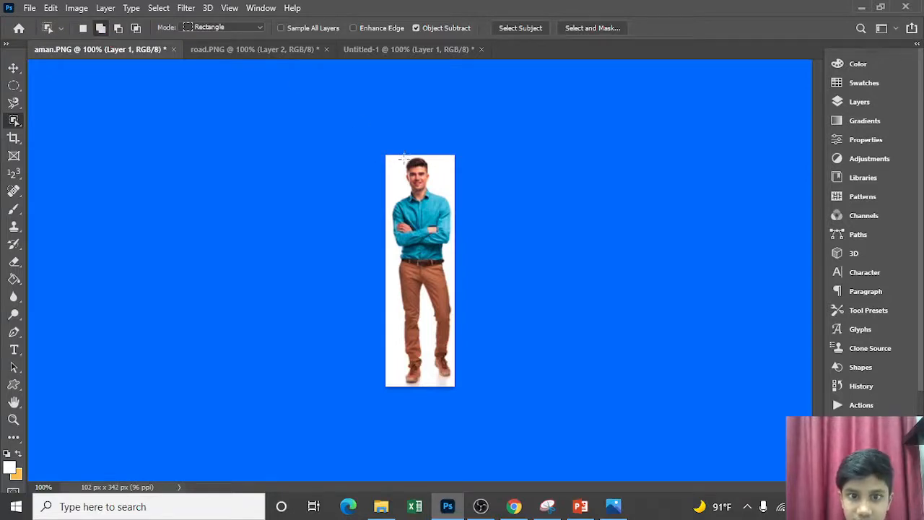
{"action": "left_click_drag", "start_coordinate": [401, 158], "coordinate": [433, 196]}
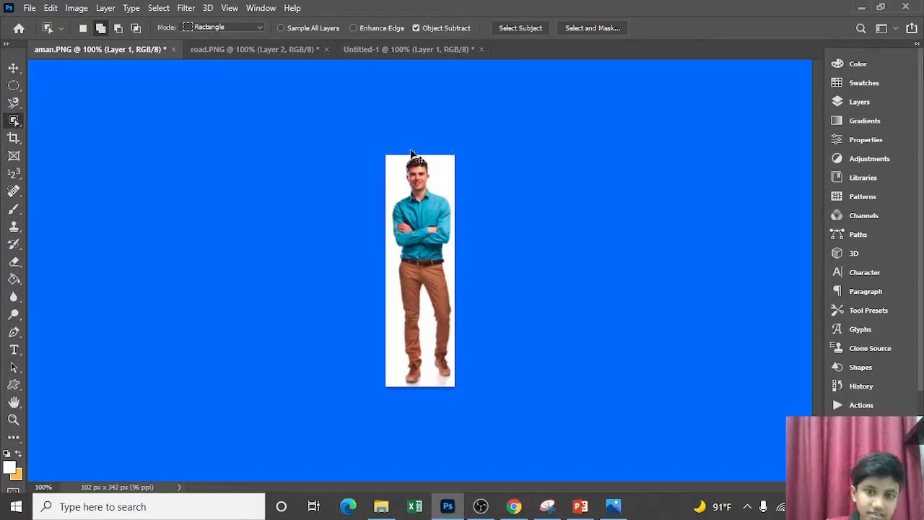
{"action": "key", "text": "ctrl+d"}
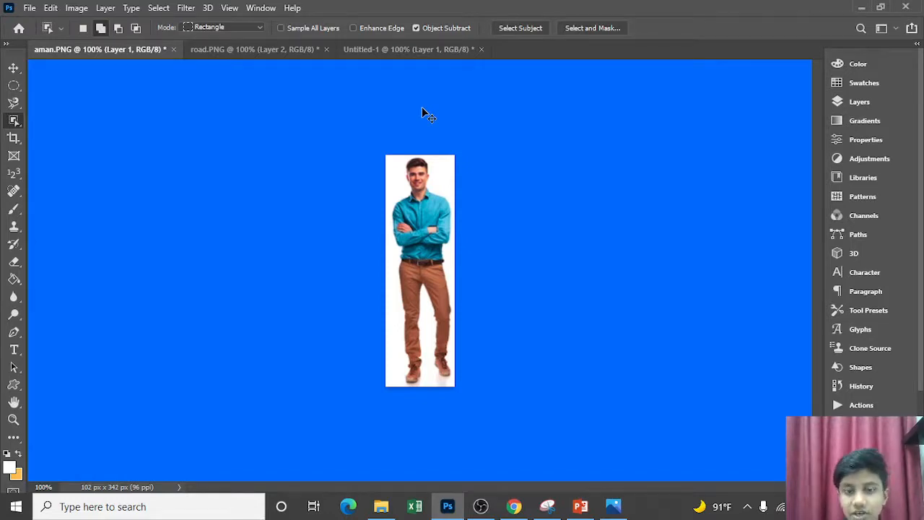
Try to outline the man's head and upper body with Object Selection in Lasso mode at 400% zoom, and clear the selection
{"action": "key", "text": "ctrl+plus"}
{"action": "key", "text": "ctrl+plus"}
{"action": "key", "text": "ctrl+plus"}
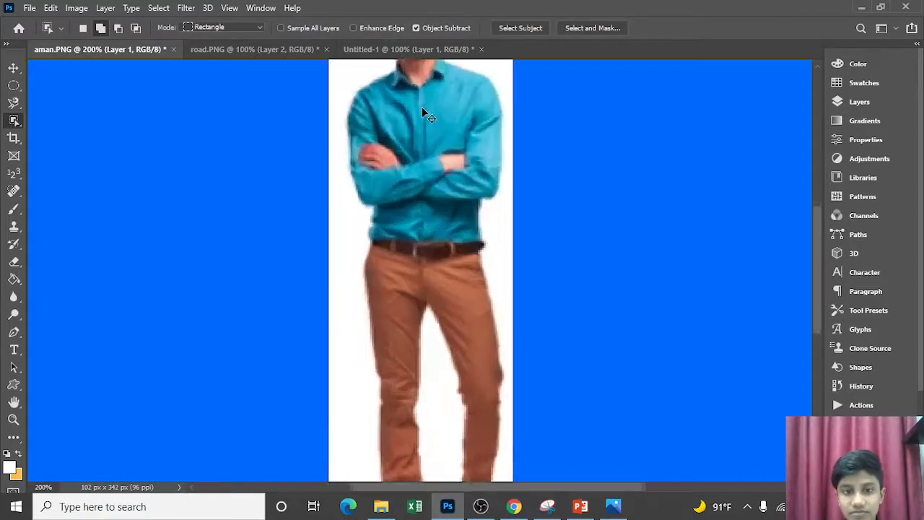
{"action": "scroll", "coordinate": [422, 107], "scroll_direction": "up", "scroll_amount": 5}
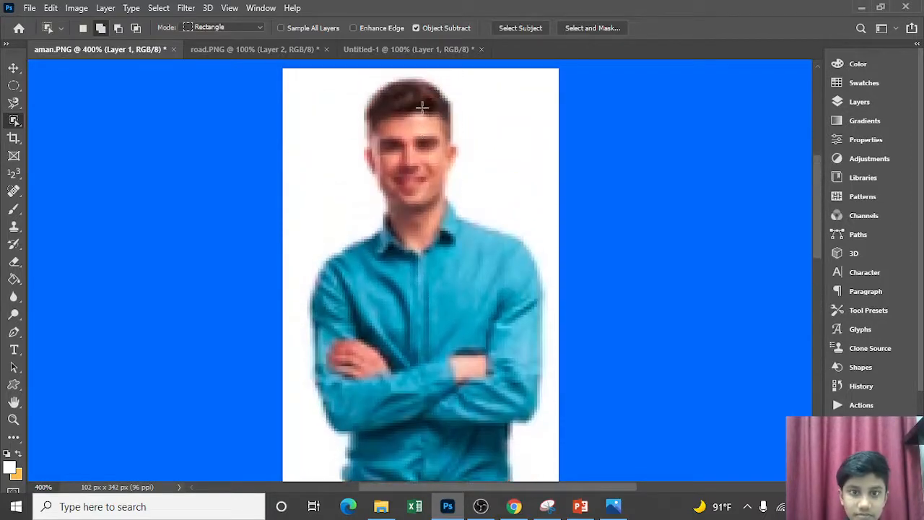
{"action": "left_click", "coordinate": [237, 27]}
{"action": "left_click", "coordinate": [248, 49]}
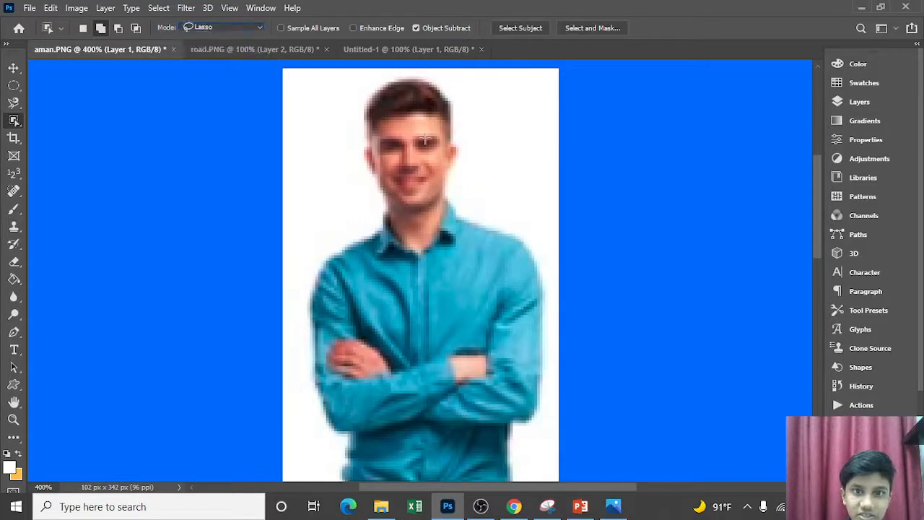
{"action": "mouse_move", "coordinate": [402, 75]}
{"action": "left_mouse_down"}
{"action": "mouse_move", "coordinate": [448, 89]}
{"action": "mouse_move", "coordinate": [457, 101]}
{"action": "mouse_move", "coordinate": [448, 124]}
{"action": "mouse_move", "coordinate": [458, 134]}
{"action": "left_mouse_up"}
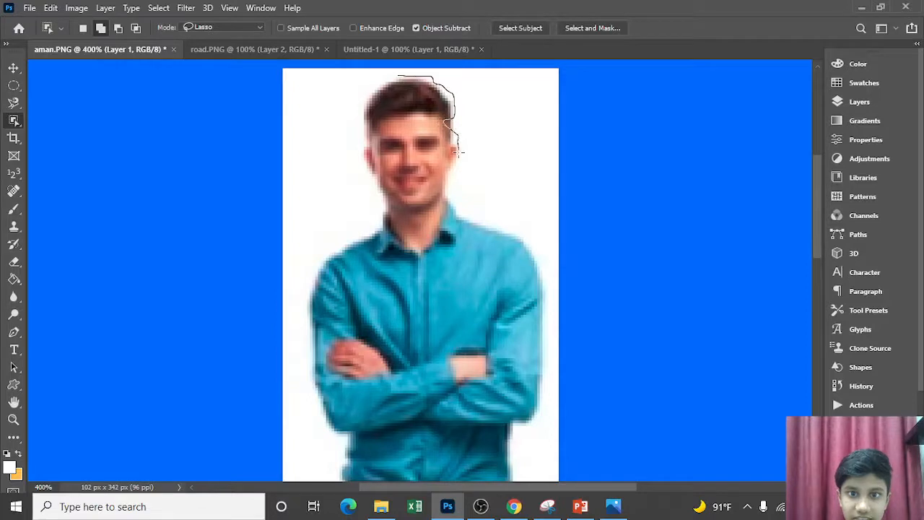
{"action": "mouse_move", "coordinate": [458, 171]}
{"action": "left_mouse_down"}
{"action": "mouse_move", "coordinate": [538, 231]}
{"action": "mouse_move", "coordinate": [549, 399]}
{"action": "mouse_move", "coordinate": [544, 442]}
{"action": "mouse_move", "coordinate": [516, 444]}
{"action": "left_mouse_up"}
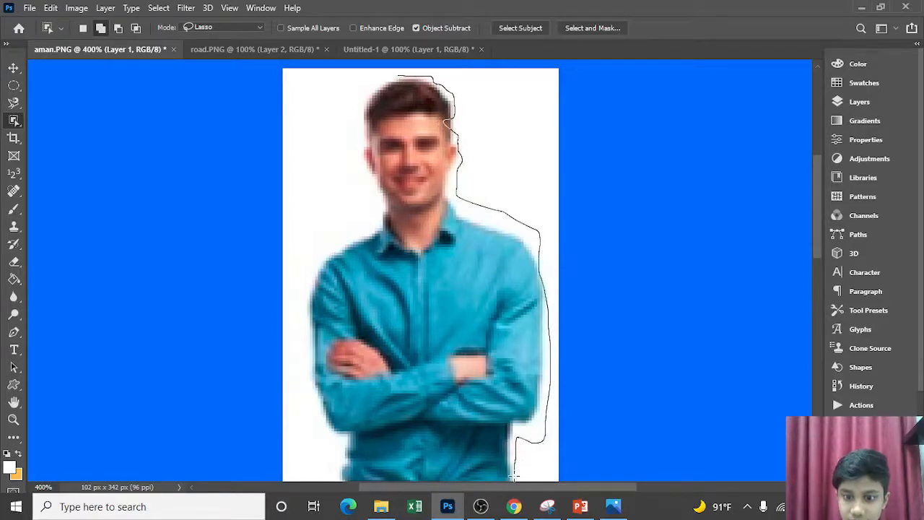
{"action": "left_click_drag", "start_coordinate": [515, 475], "coordinate": [514, 482]}
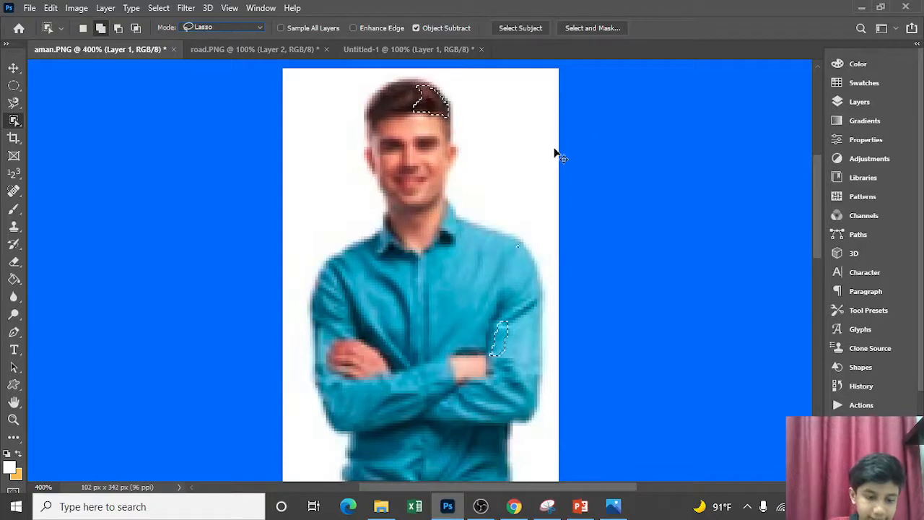
{"action": "key", "text": "ctrl+d"}
{"action": "key", "text": "ctrl+minus"}
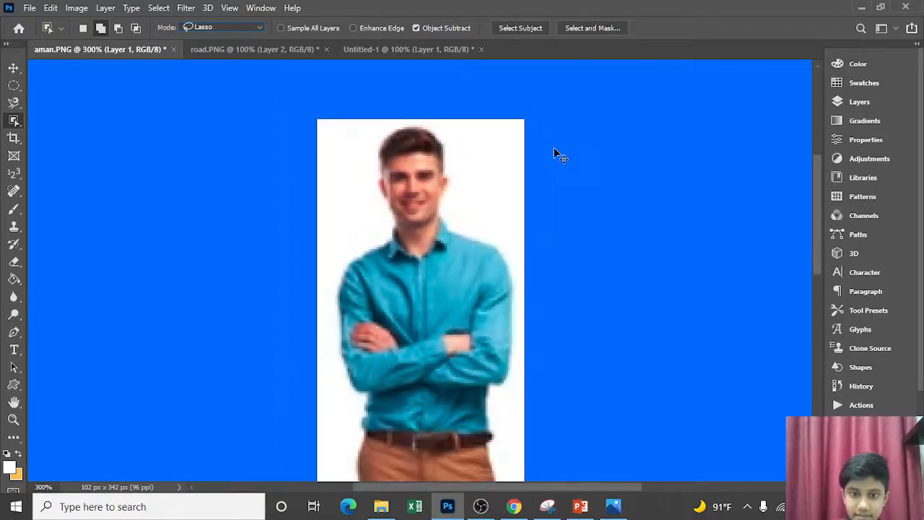
Set Object Selection to Rectangle mode and select the whole man with a rectangle around the full image at 100% zoom
{"action": "key", "text": "ctrl+minus"}
{"action": "key", "text": "ctrl+minus"}
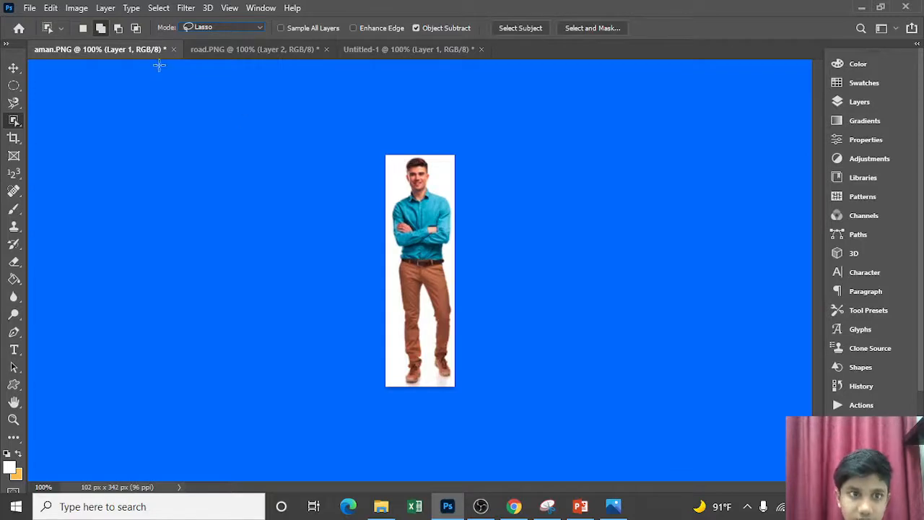
{"action": "left_click", "coordinate": [213, 29]}
{"action": "left_click", "coordinate": [229, 36]}
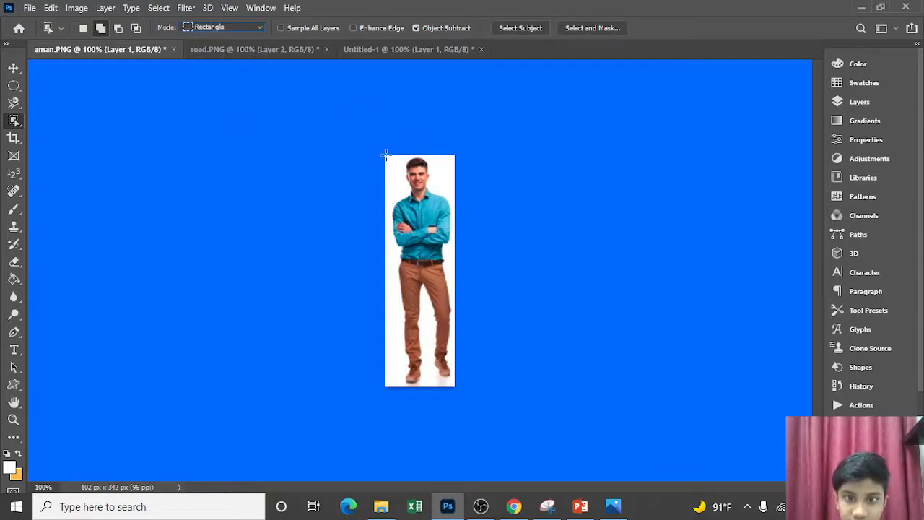
{"action": "left_click_drag", "start_coordinate": [388, 157], "coordinate": [453, 385]}
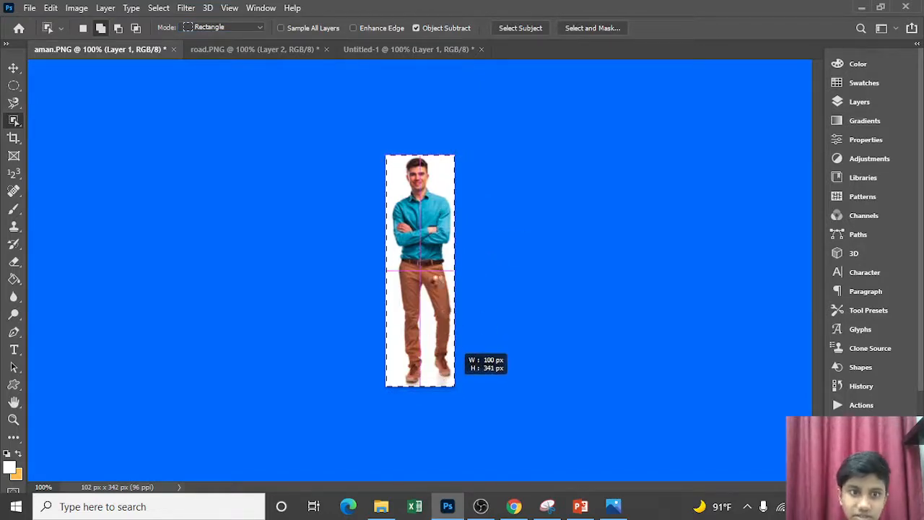
{"action": "left_click", "coordinate": [487, 508]}
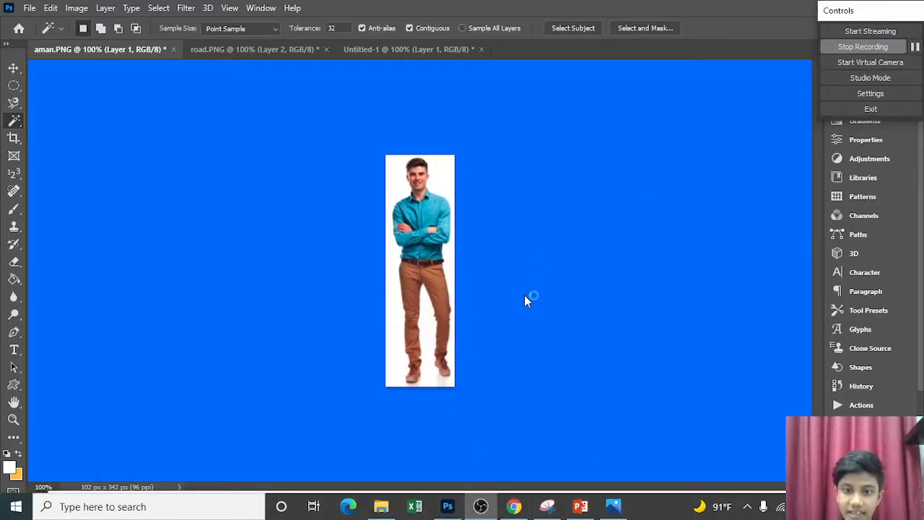
{"action": "left_click", "coordinate": [524, 295]}
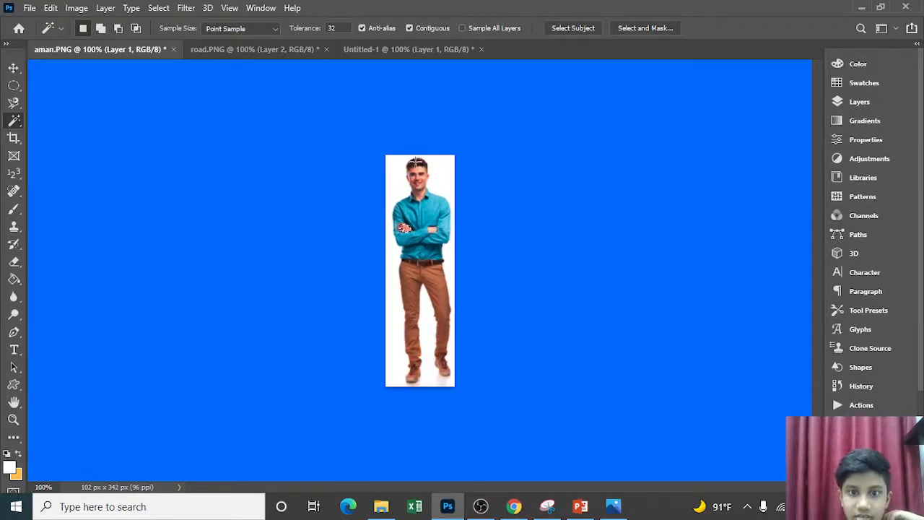
Try selecting separate parts of the man with the Magic Wand, sampling his hair, belt, shoe, trousers, shirt and face
{"action": "left_click", "coordinate": [416, 162]}
{"action": "left_click", "coordinate": [426, 264]}
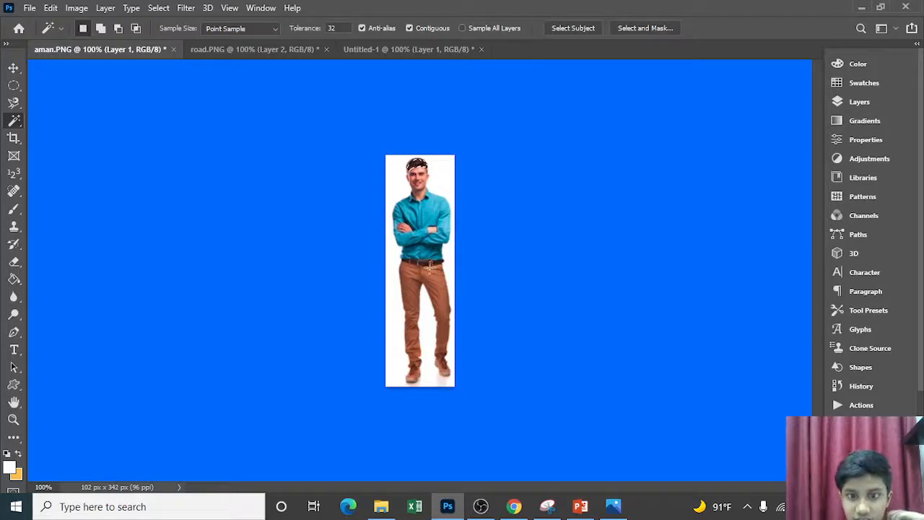
{"action": "left_click", "coordinate": [442, 360]}
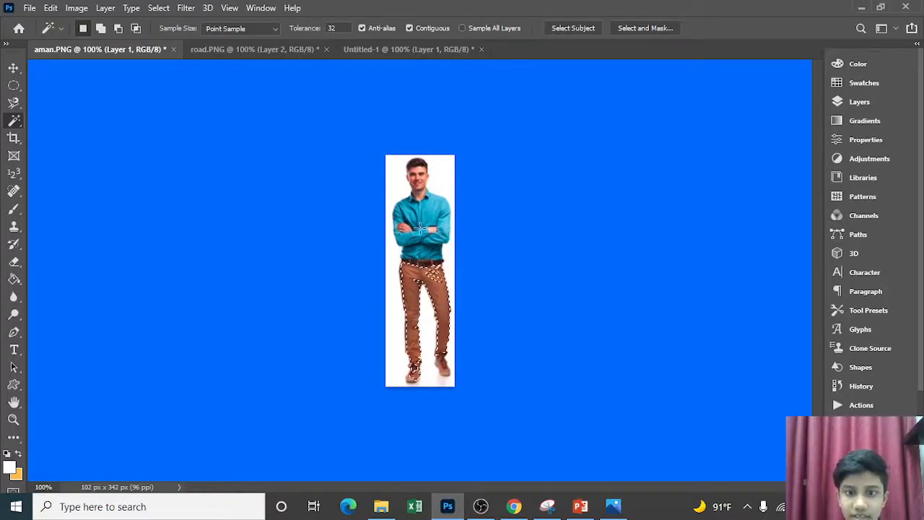
{"action": "left_click", "coordinate": [429, 208]}
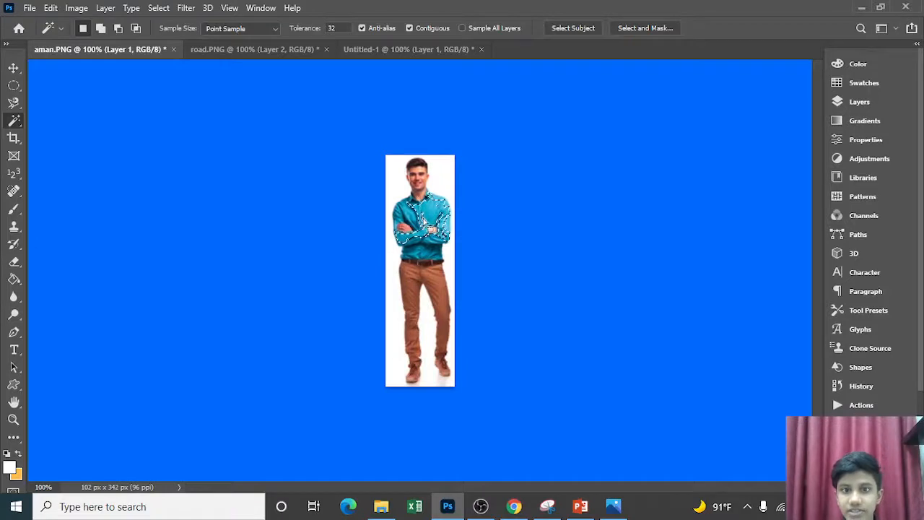
{"action": "left_click", "coordinate": [416, 187]}
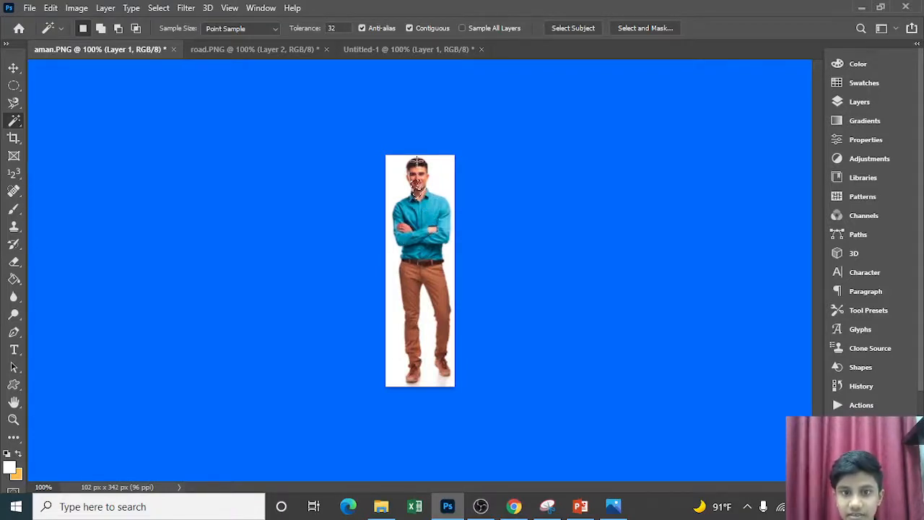
{"action": "left_click", "coordinate": [419, 166]}
{"action": "left_click", "coordinate": [428, 175]}
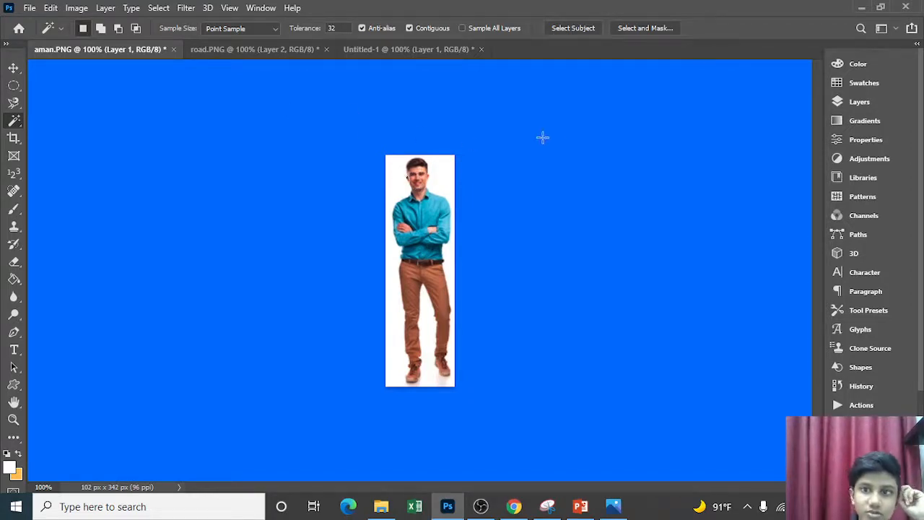
{"action": "left_click", "coordinate": [481, 506]}
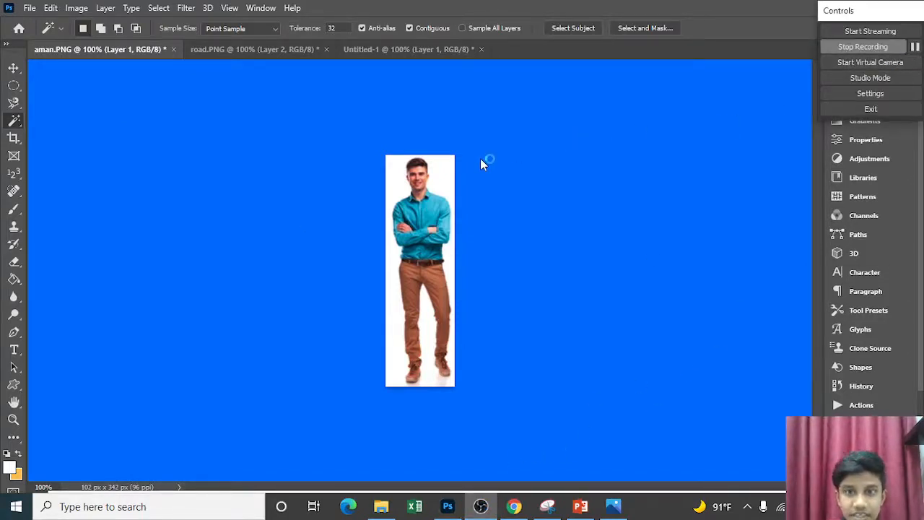
{"action": "left_click", "coordinate": [14, 70]}
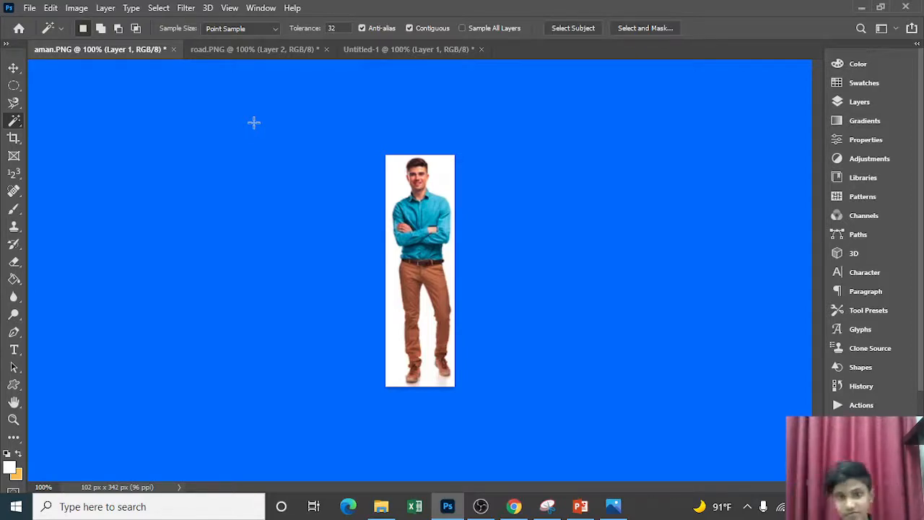
{"action": "left_click", "coordinate": [482, 508]}
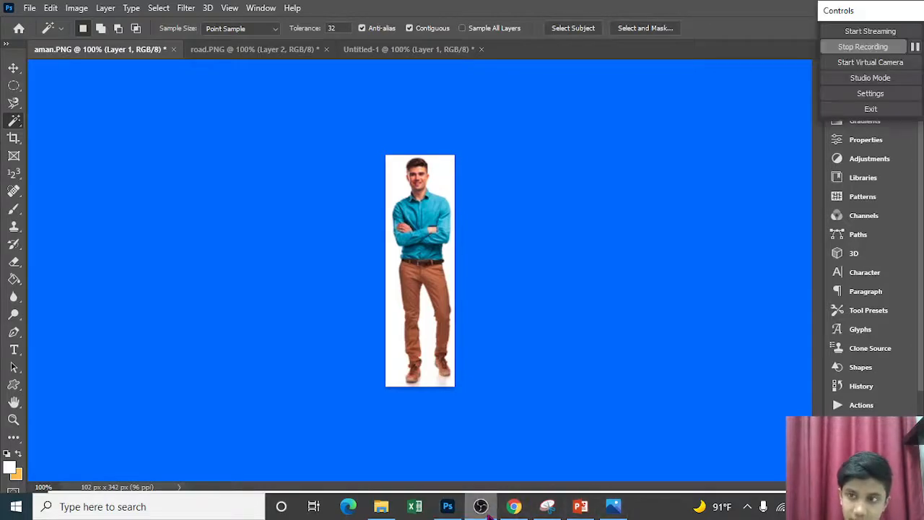